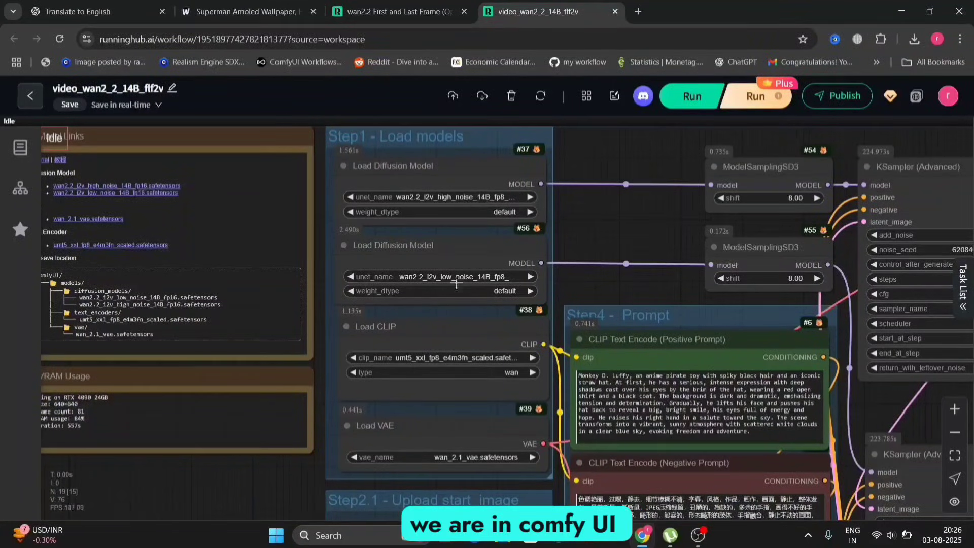
pyautogui.scroll(-5, 602, 197)
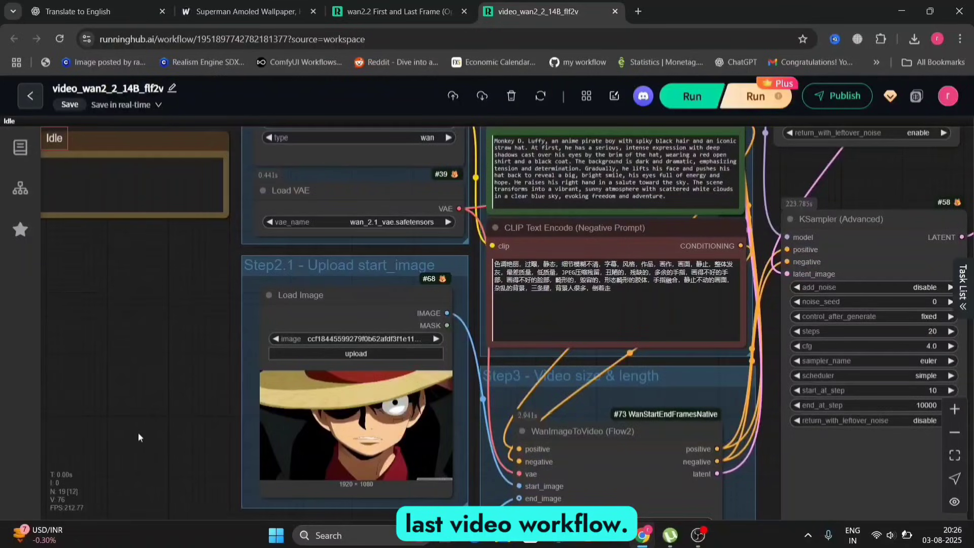
pyautogui.moveTo(138, 437); pyautogui.dragTo(190, 157)
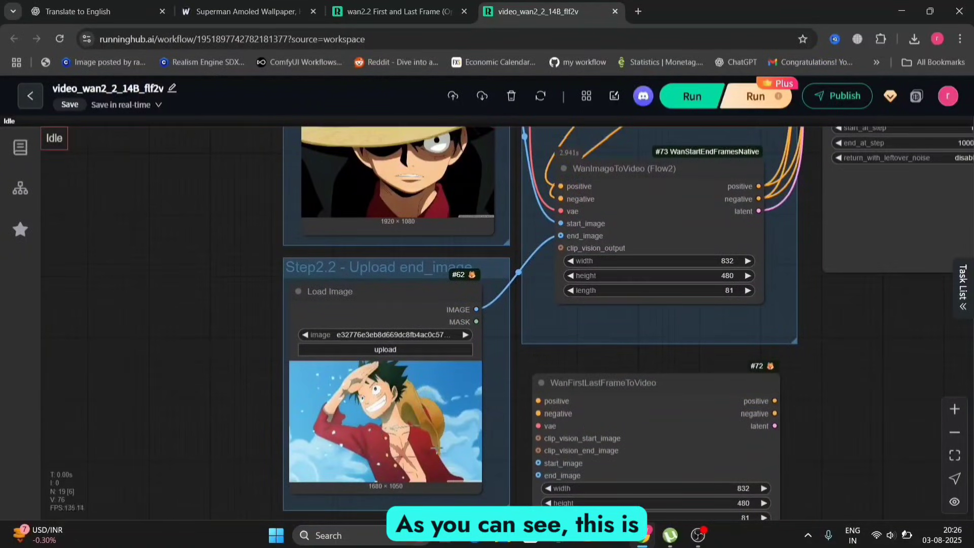
pyautogui.scroll(5, 220, 246)
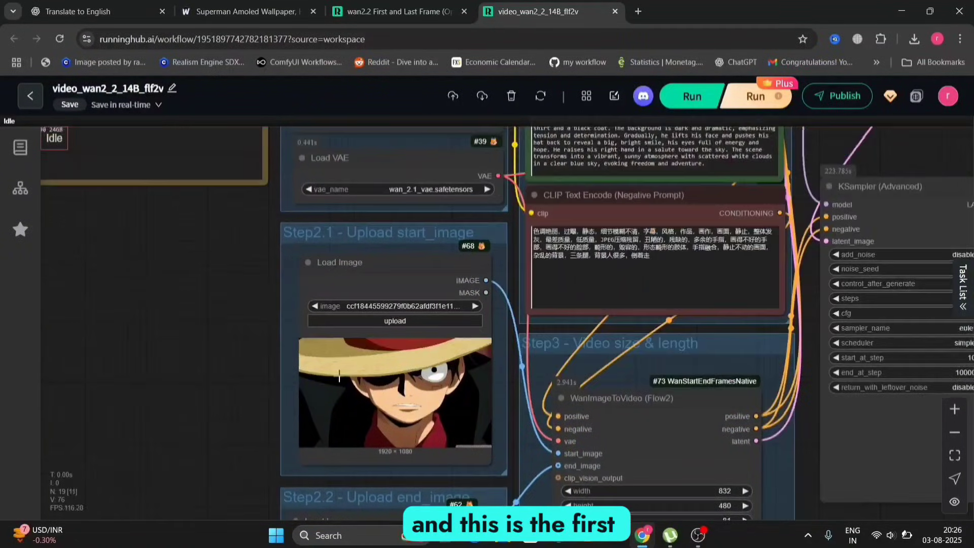
pyautogui.scroll(-5, 217, 465)
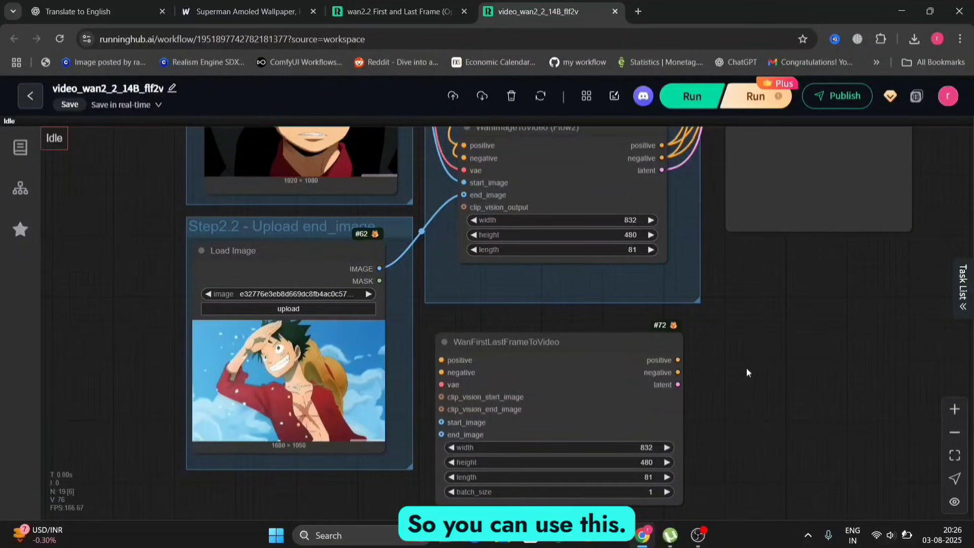
pyautogui.moveTo(746, 367); pyautogui.dragTo(736, 464)
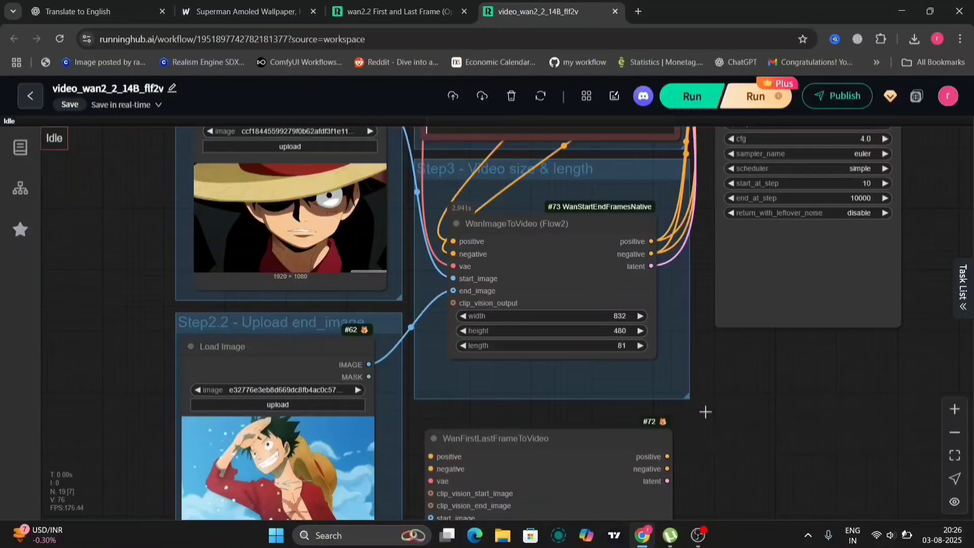
pyautogui.scroll(3, 740, 436)
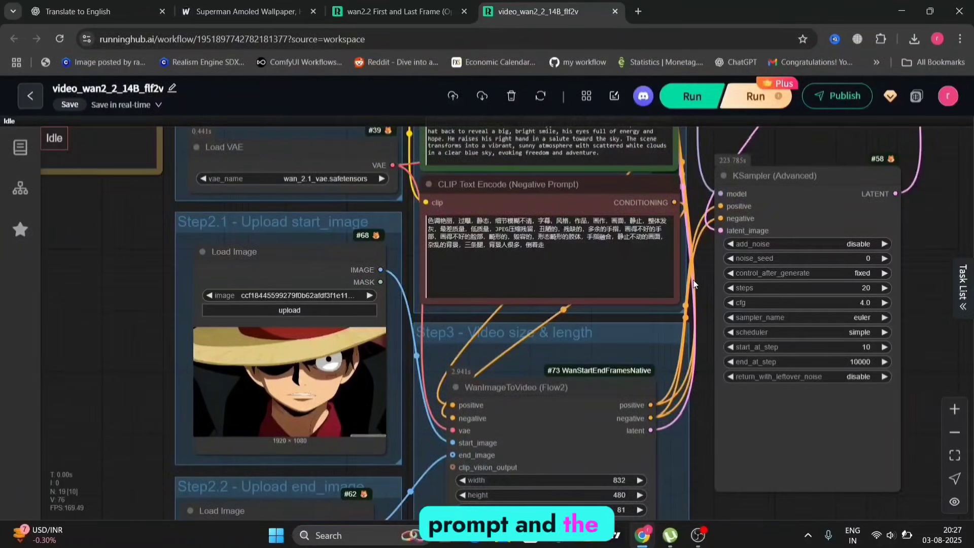
pyautogui.scroll(5, 693, 279)
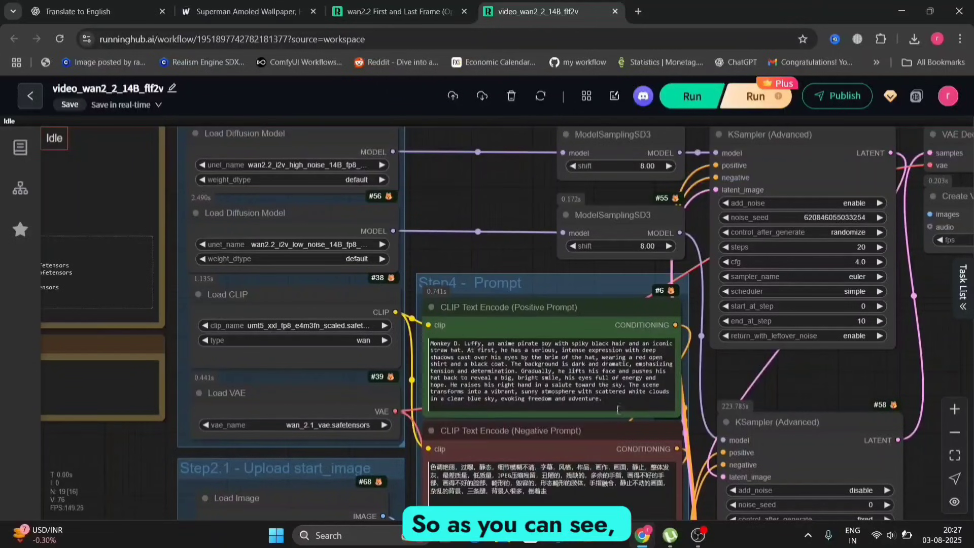
pyautogui.click(617, 402)
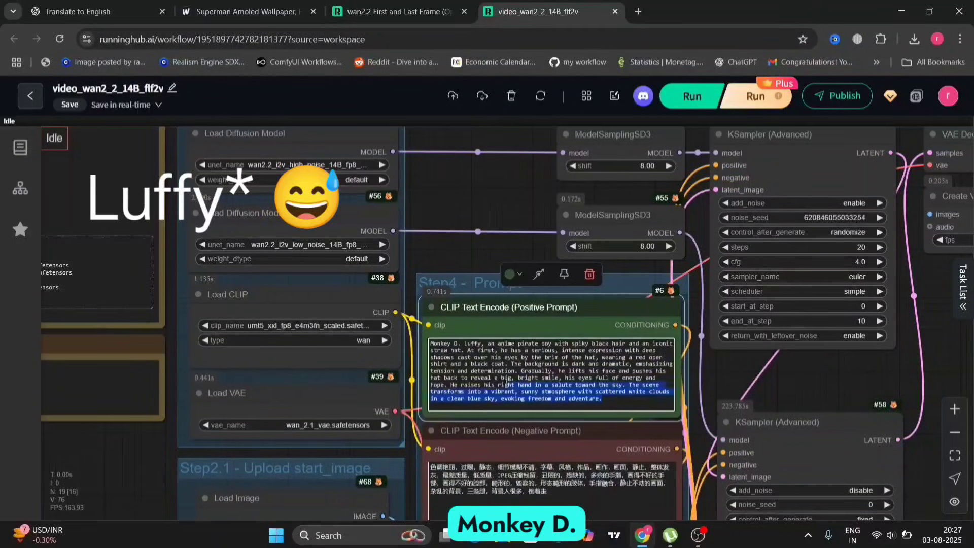
pyautogui.moveTo(523, 389); pyautogui.dragTo(432, 344)
pyautogui.click(485, 242)
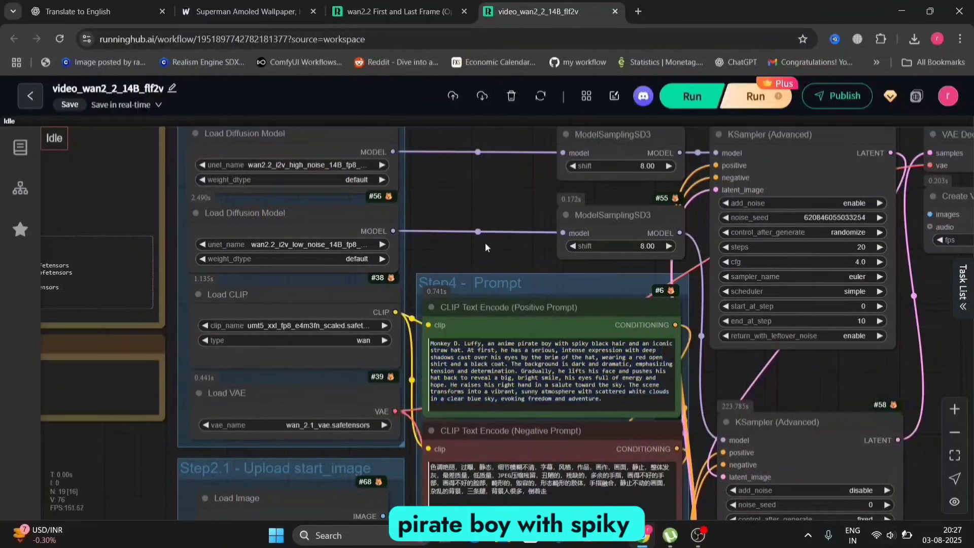
pyautogui.scroll(1, 485, 242)
pyautogui.moveTo(485, 242); pyautogui.dragTo(467, 298)
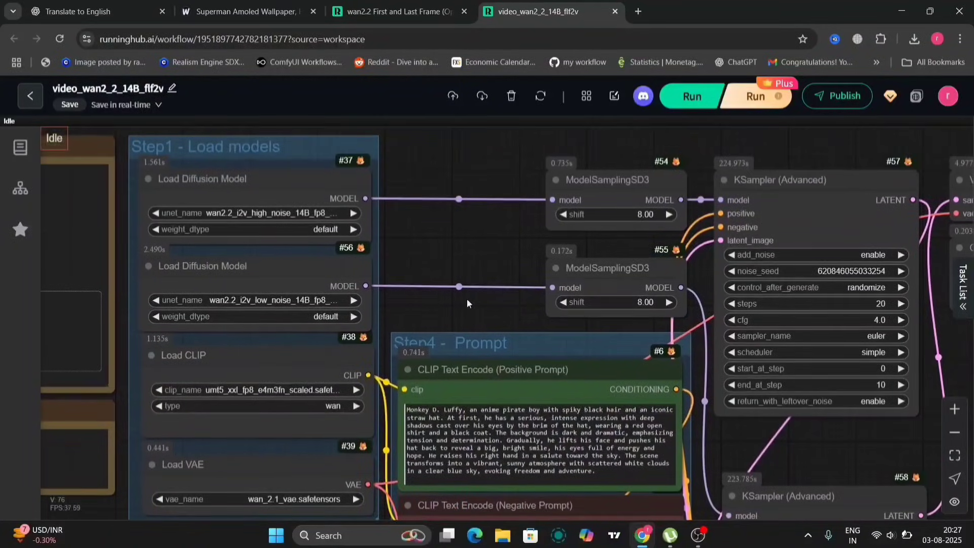
pyautogui.click(411, 407)
pyautogui.hotkey('ctrl', 'a')
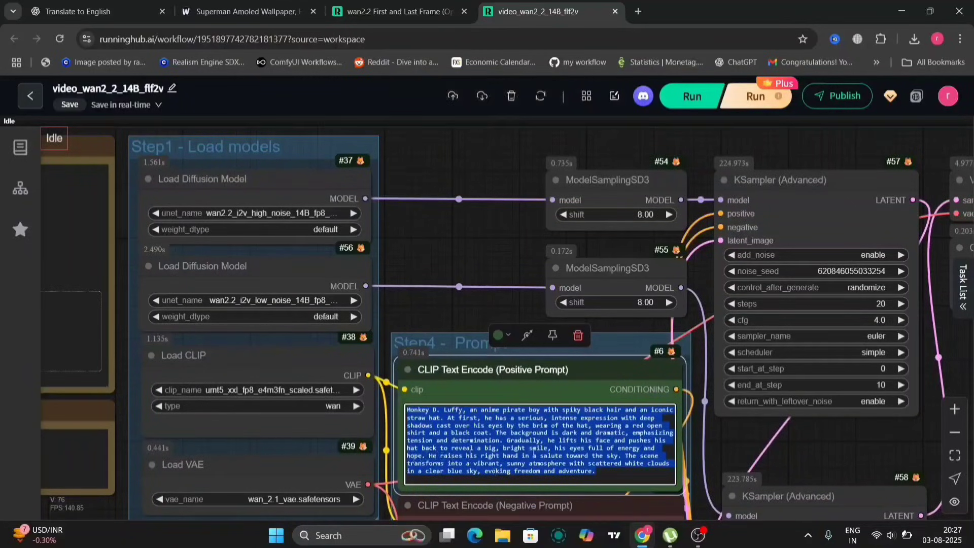
# - Check both samplers (20 steps, CFG 4.0, euler/simple), then bring up the list of generation tasks
pyautogui.click(803, 446)
pyautogui.moveTo(802, 446); pyautogui.dragTo(507, 437)
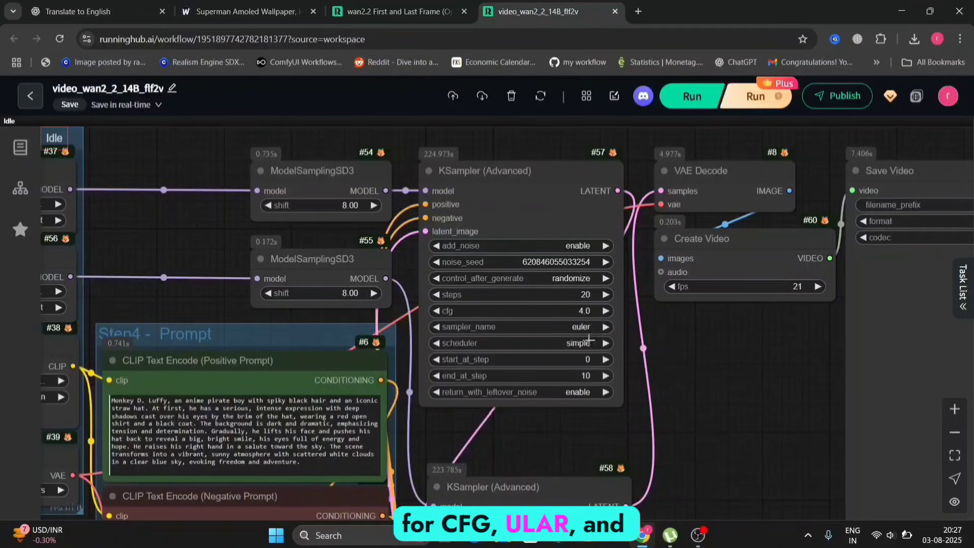
pyautogui.moveTo(708, 467); pyautogui.dragTo(663, 239)
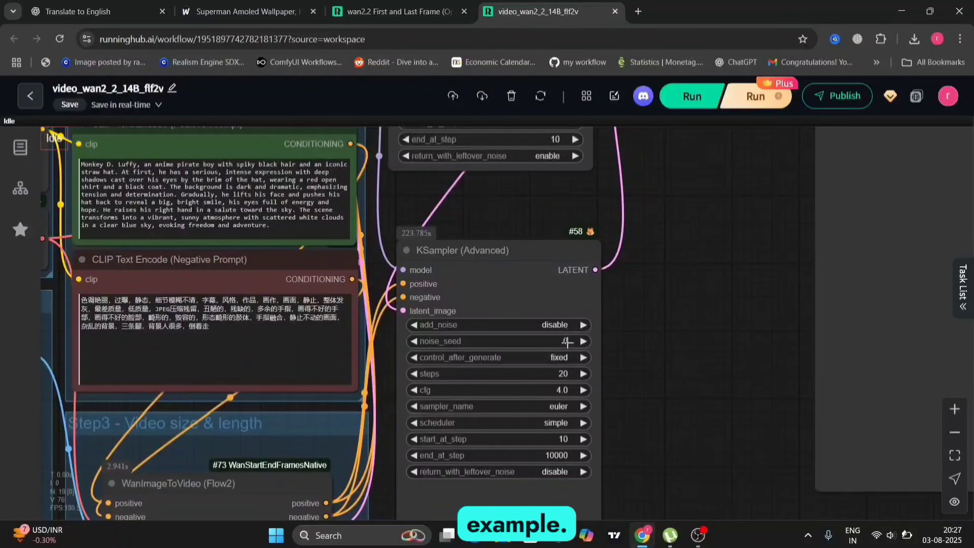
pyautogui.moveTo(674, 278); pyautogui.dragTo(462, 532)
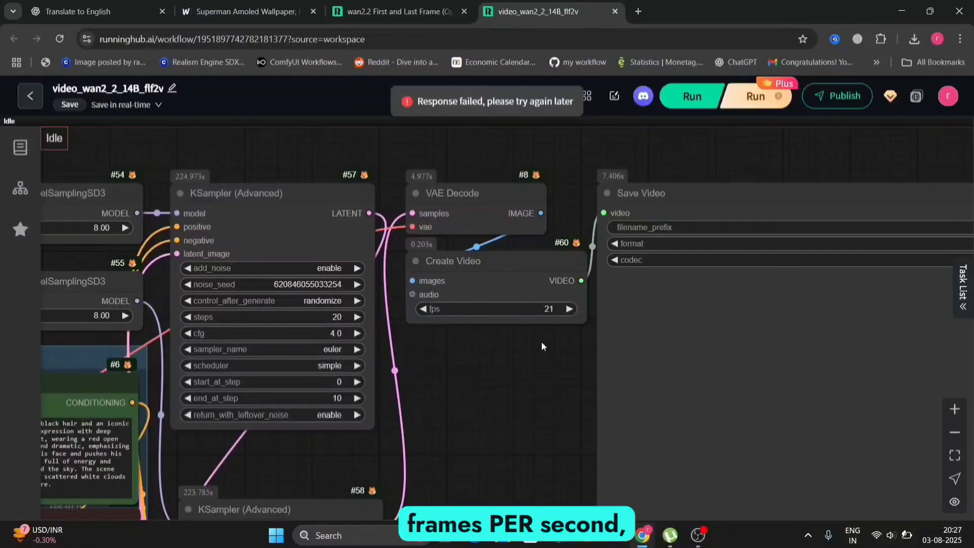
pyautogui.click(959, 305)
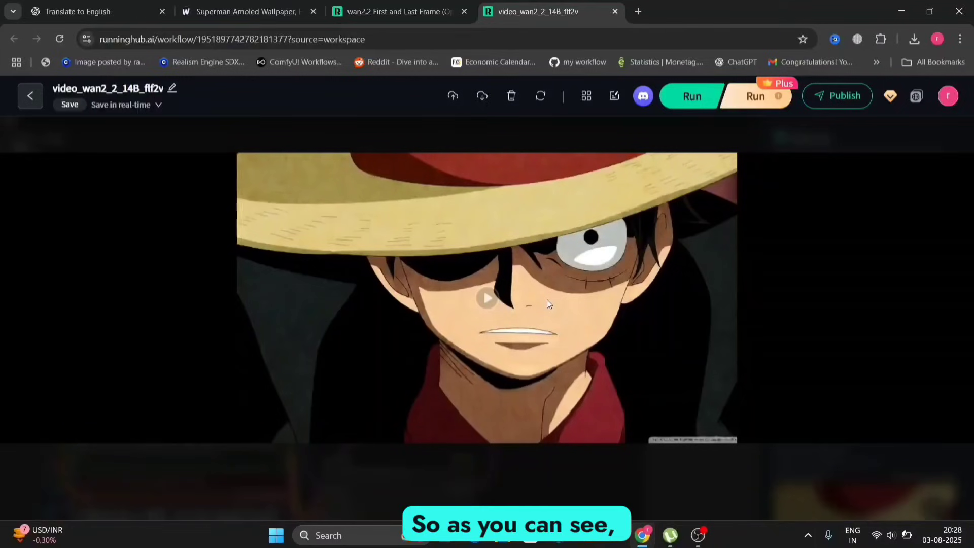
# - Play the Luffy video, reopen it from its task thumbnail, play it again and close it
pyautogui.click(483, 298)
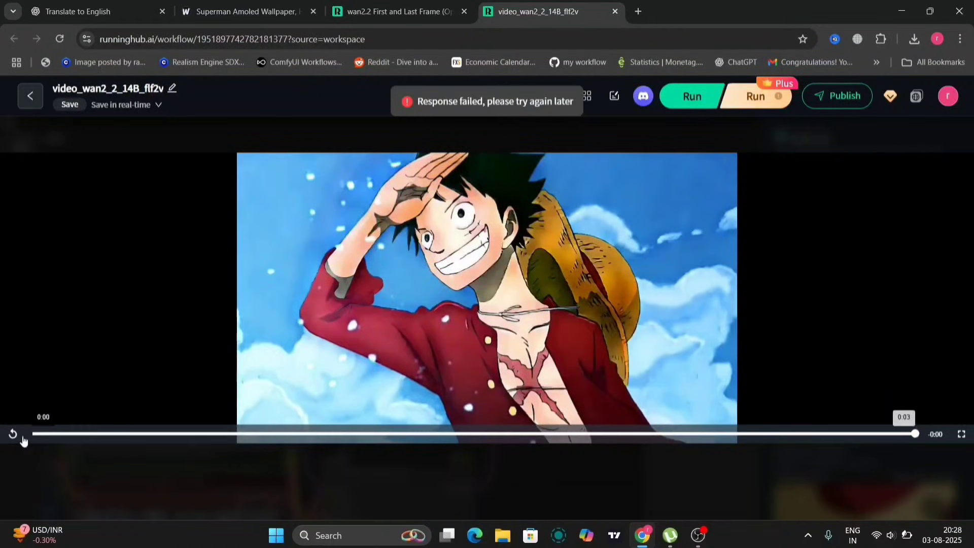
pyautogui.click(8, 437)
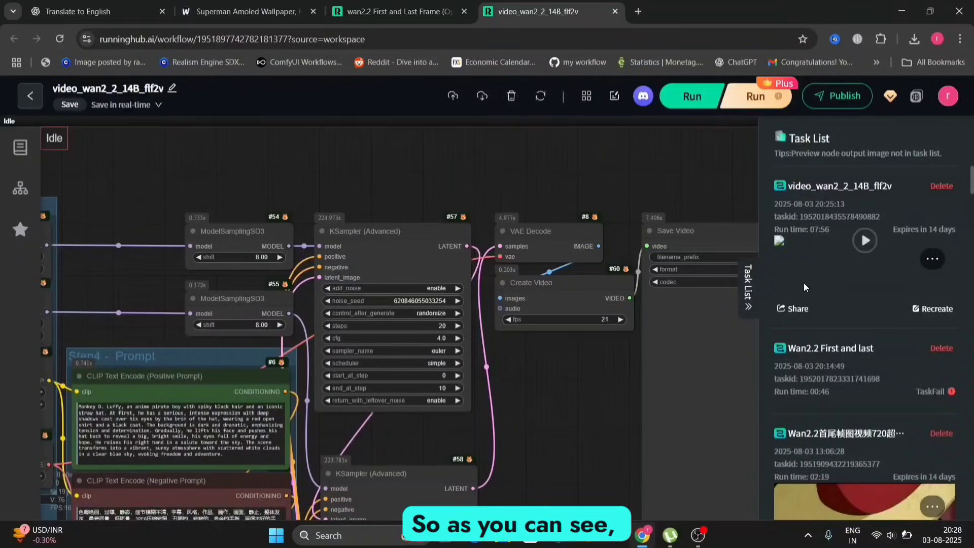
pyautogui.moveTo(799, 285)
pyautogui.click(867, 237)
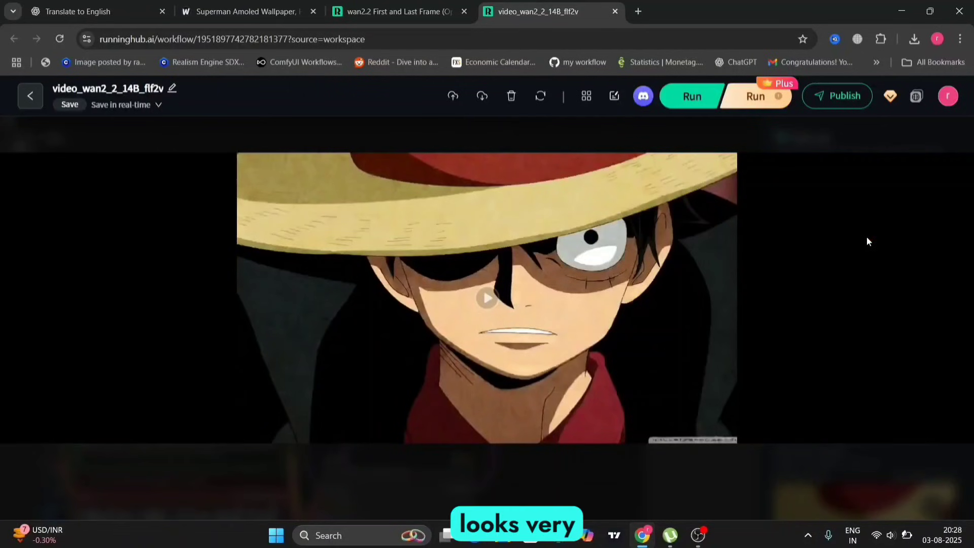
pyautogui.click(488, 297)
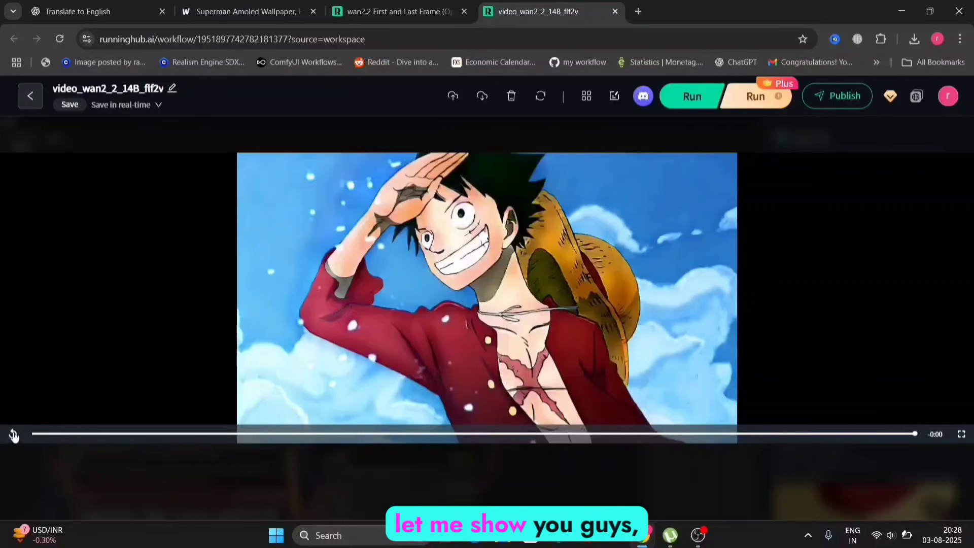
pyautogui.press('Escape')
pyautogui.moveTo(479, 428); pyautogui.dragTo(541, 373)
# - Change the WanImageToVideo length from 81 to 121 frames and run a new generation
pyautogui.click(748, 295)
pyautogui.moveTo(631, 319); pyautogui.dragTo(746, 134)
pyautogui.click(444, 436)
pyautogui.press('BackSpace')
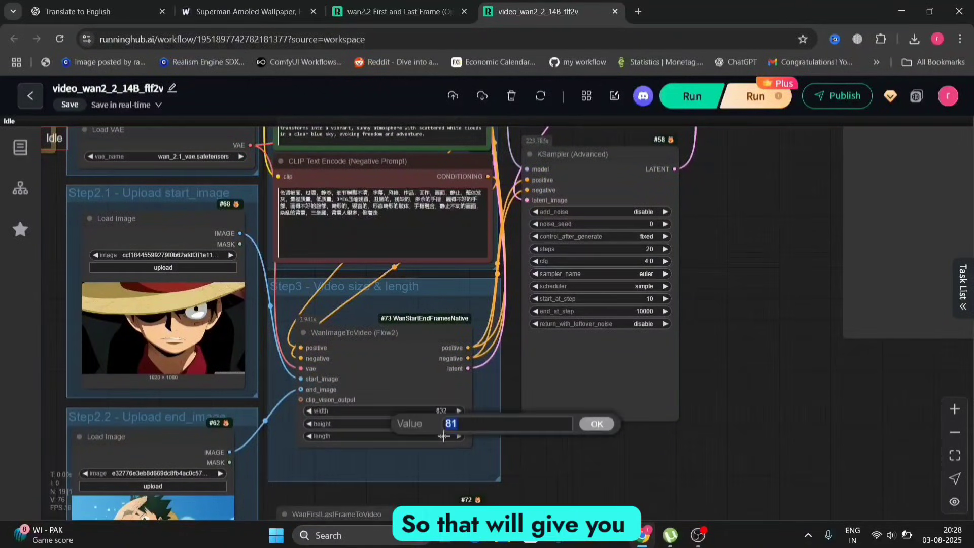
pyautogui.write('121')
pyautogui.press('Return')
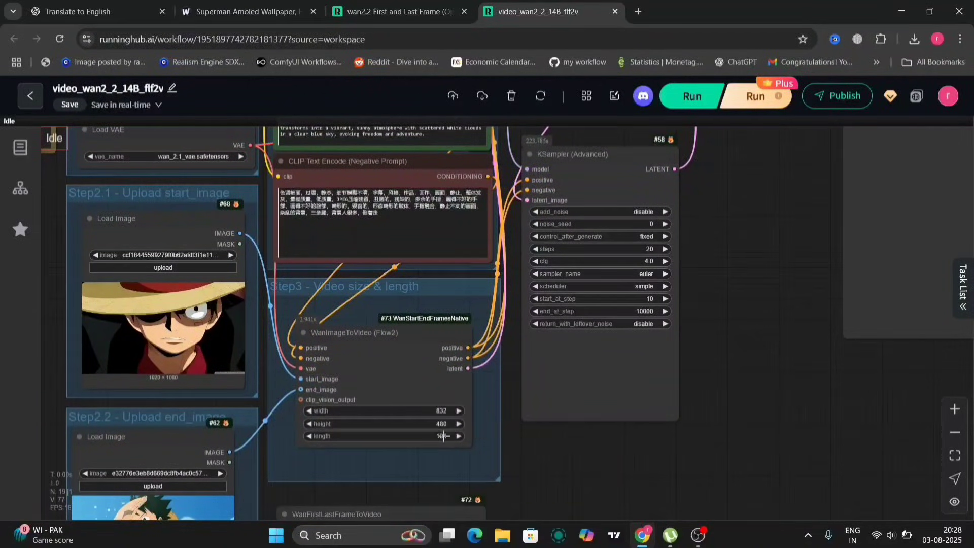
pyautogui.click(693, 95)
pyautogui.moveTo(712, 390); pyautogui.dragTo(741, 312)
pyautogui.click(749, 302)
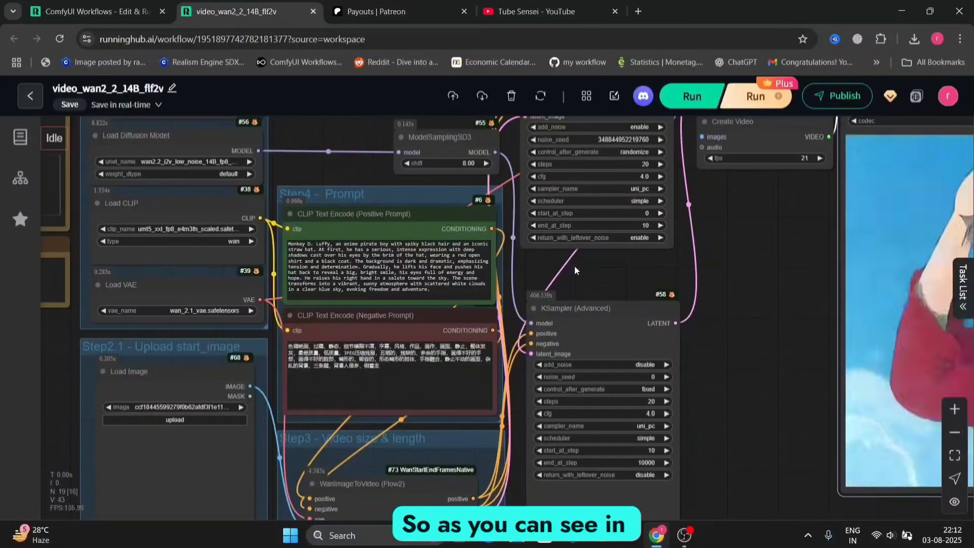
pyautogui.scroll(3, 587, 293)
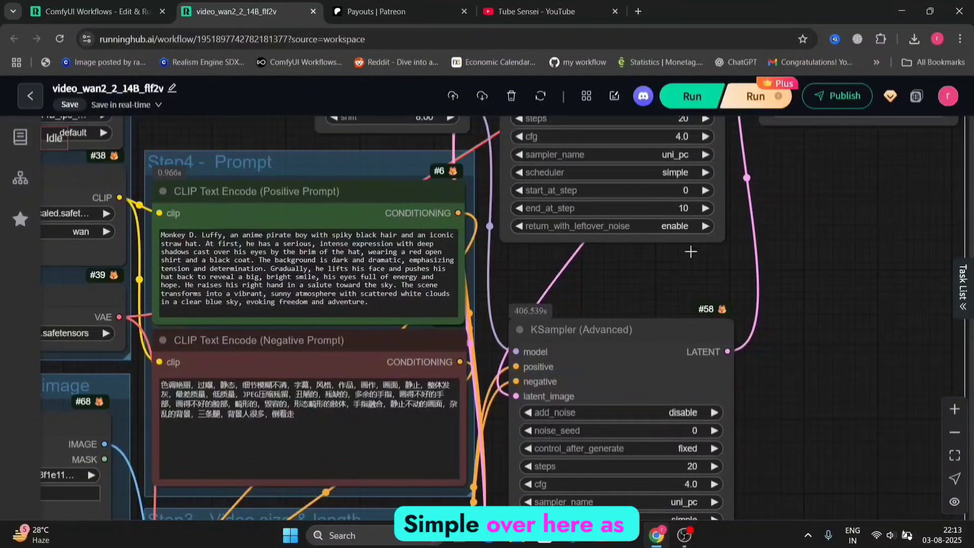
pyautogui.scroll(-3, 700, 336)
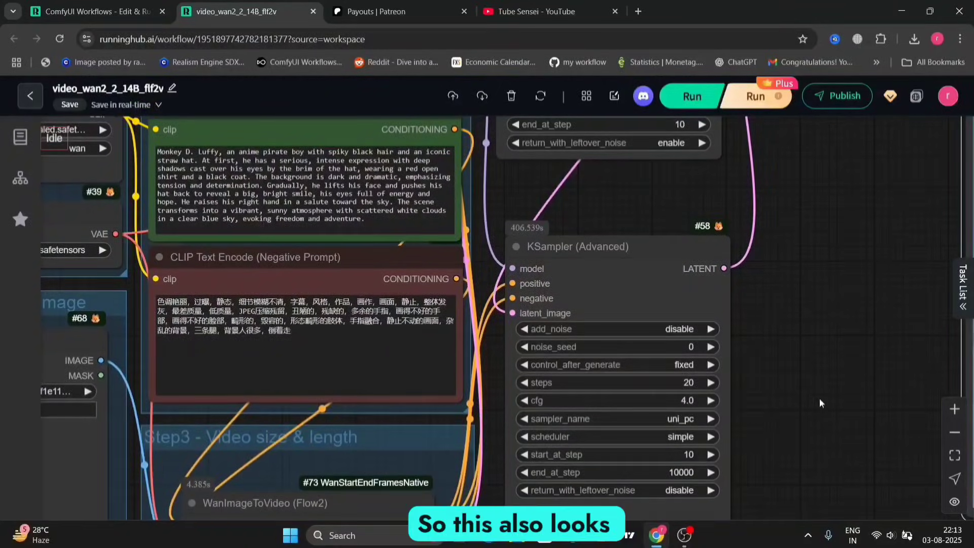
pyautogui.scroll(-5, 820, 398)
pyautogui.moveTo(820, 400); pyautogui.dragTo(364, 398)
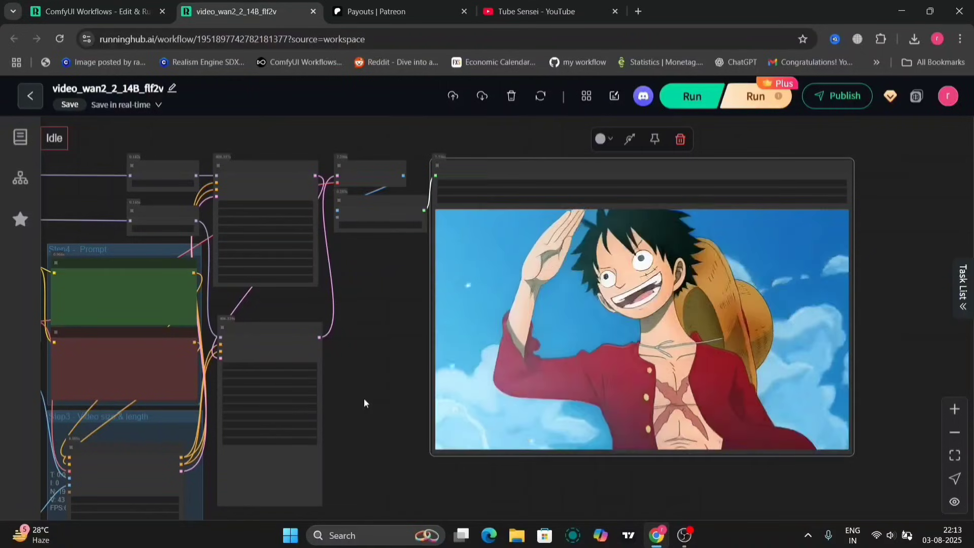
# - View the fashion model's start and end images and read through the fashion prompt text
pyautogui.moveTo(364, 398); pyautogui.dragTo(471, 404)
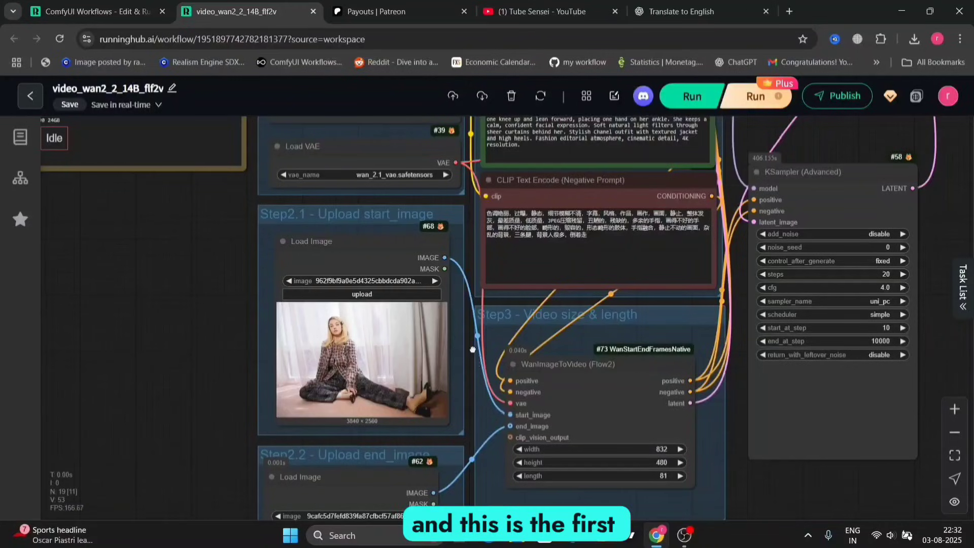
pyautogui.moveTo(474, 349); pyautogui.dragTo(520, 373)
pyautogui.scroll(5, 520, 373)
pyautogui.scroll(-3, 510, 385)
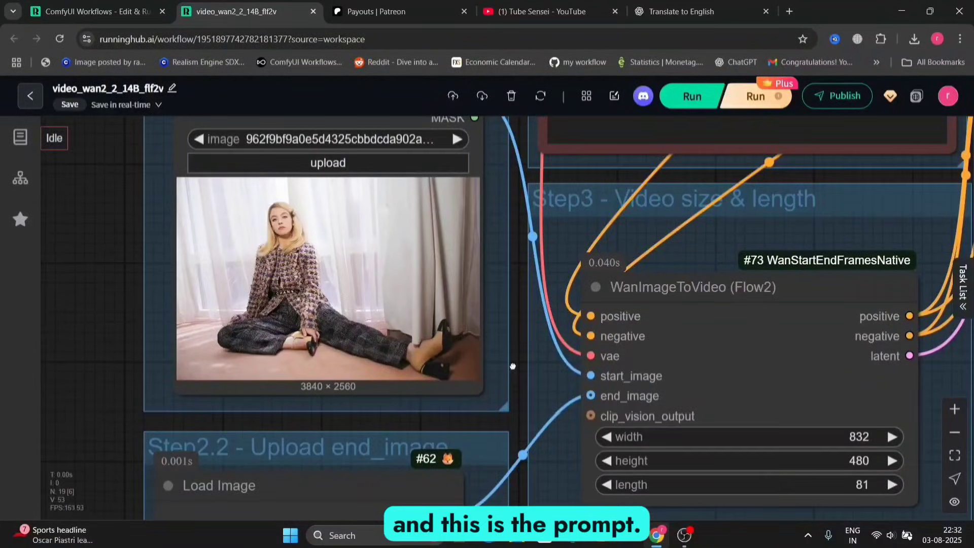
pyautogui.moveTo(513, 366); pyautogui.dragTo(499, 78)
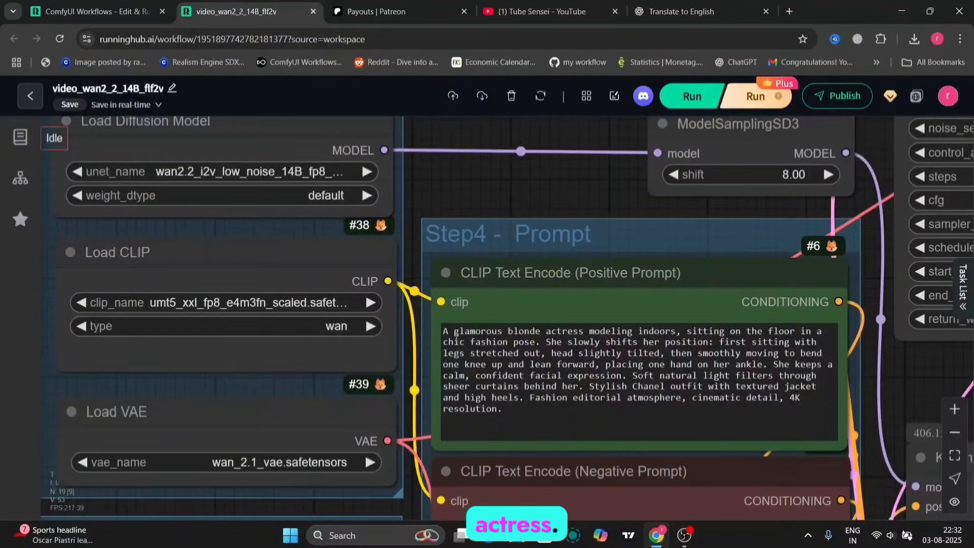
pyautogui.click(547, 335)
pyautogui.moveTo(546, 335); pyautogui.dragTo(704, 339)
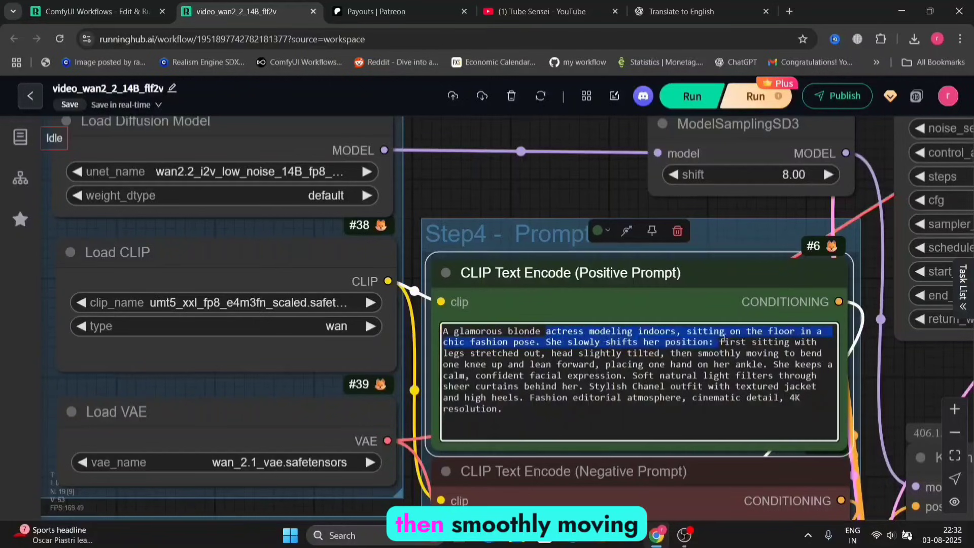
pyautogui.moveTo(790, 332); pyautogui.dragTo(789, 403)
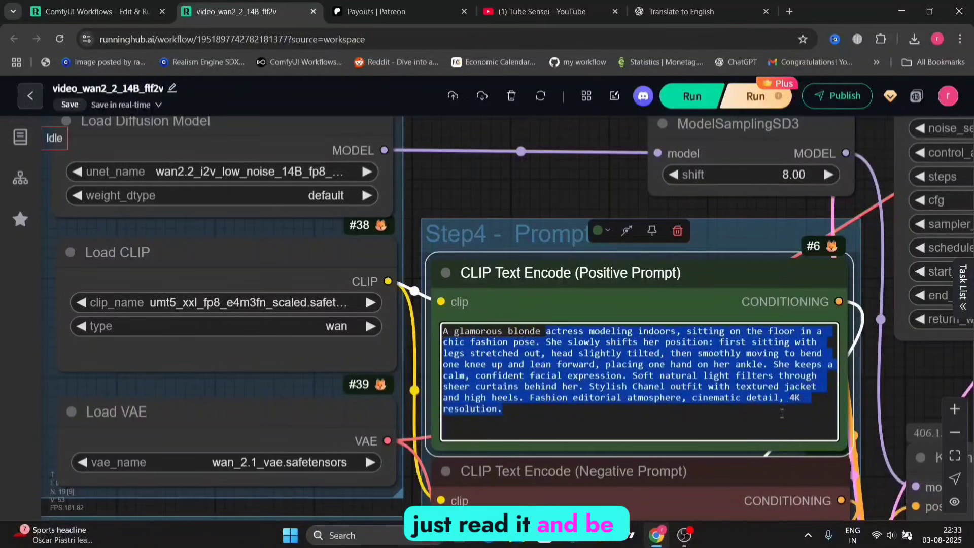
pyautogui.click(782, 413)
# - Inspect both uni_pc KSampler (Advanced) nodes, then zoom out to the whole graph and video preview
pyautogui.moveTo(923, 361); pyautogui.dragTo(548, 388)
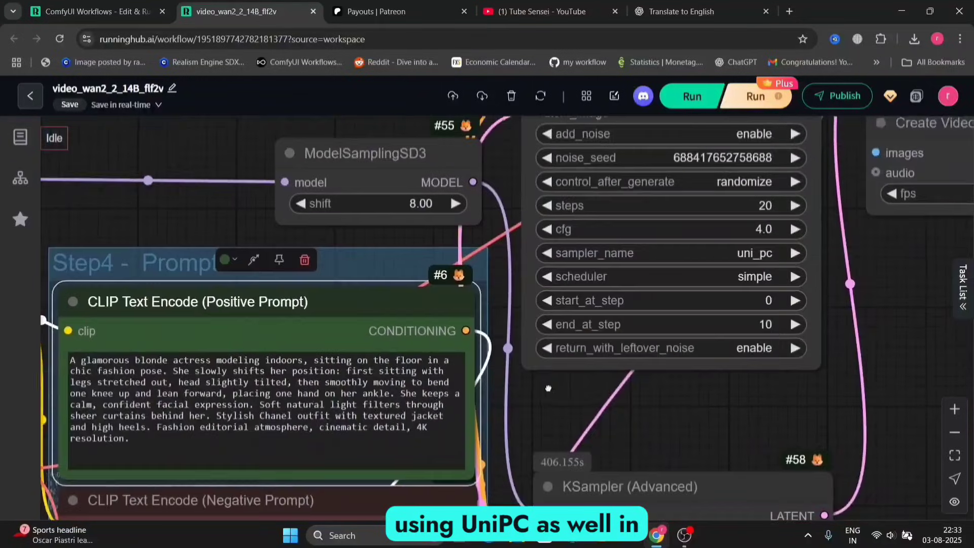
pyautogui.moveTo(754, 390); pyautogui.dragTo(627, 228)
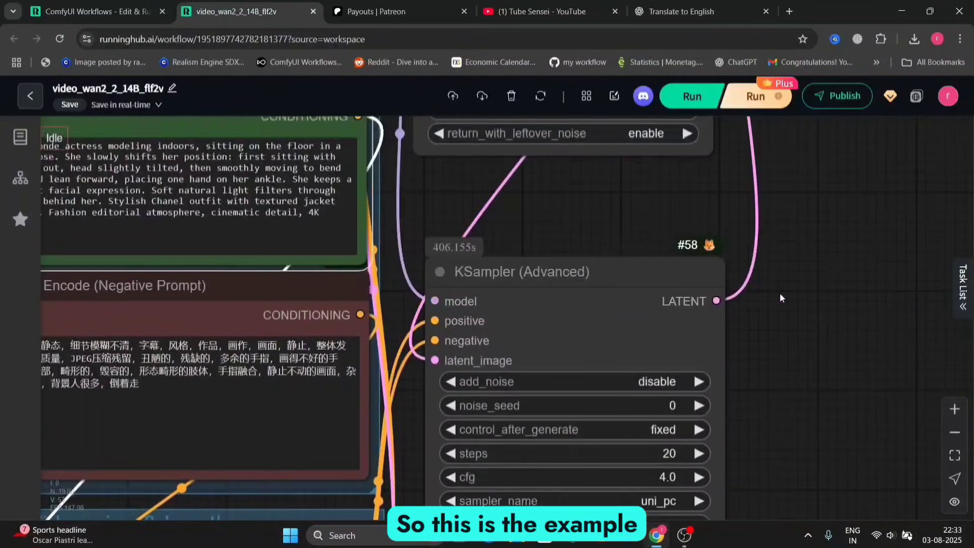
pyautogui.scroll(-10, 780, 293)
pyautogui.moveTo(781, 293); pyautogui.dragTo(474, 332)
pyautogui.scroll(3, 461, 337)
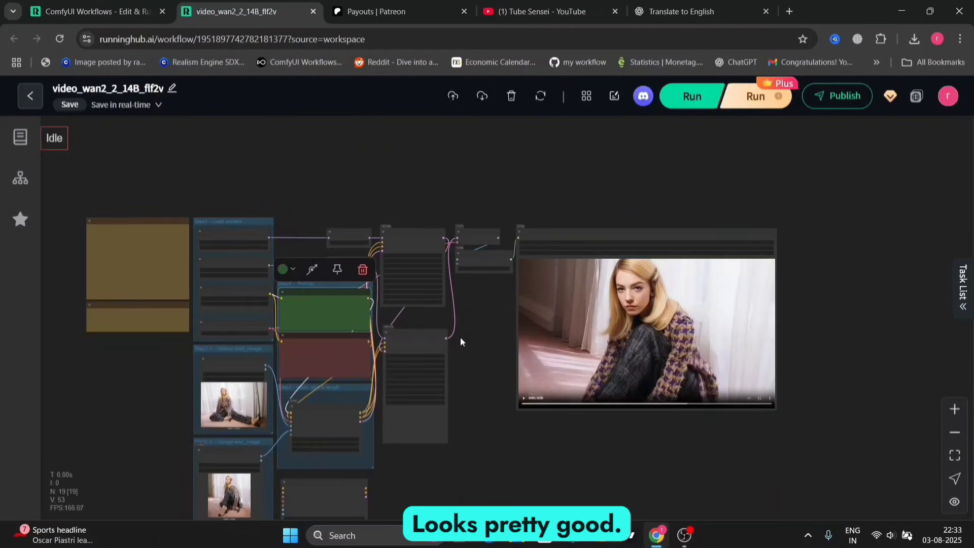
# - Play the fashion-model clip, then frame the Step2 image uploads and Step3 size settings
pyautogui.click(525, 403)
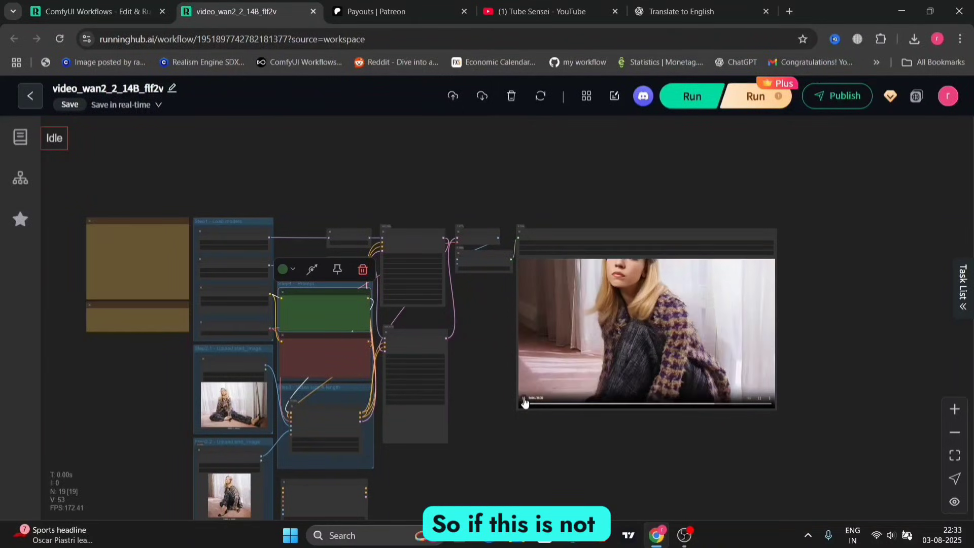
pyautogui.moveTo(396, 463); pyautogui.dragTo(539, 413)
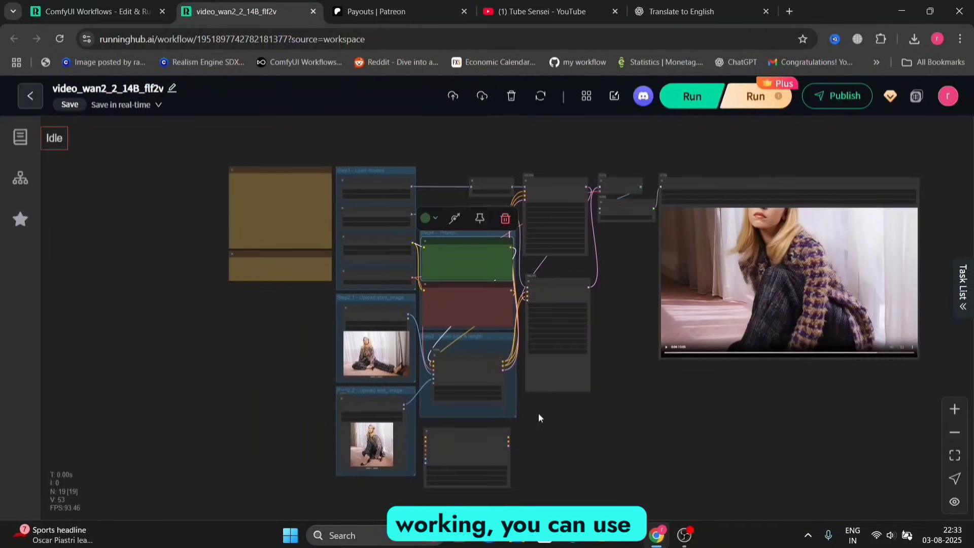
pyautogui.scroll(7, 540, 413)
pyautogui.moveTo(506, 322); pyautogui.dragTo(580, 281)
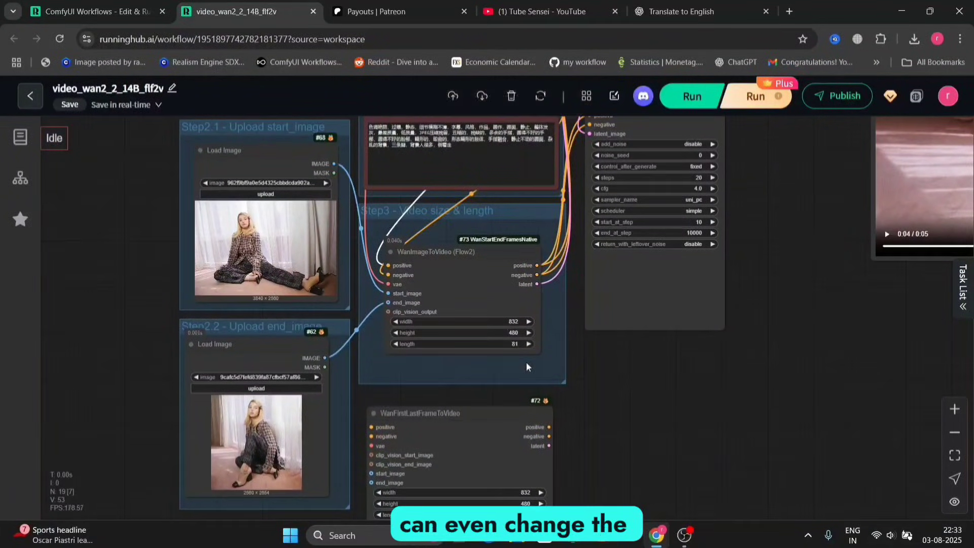
# - Set the WanImageToVideo width from 832 to 1024 and confirm the height for a 1024×1024 output
pyautogui.moveTo(575, 353); pyautogui.dragTo(598, 345)
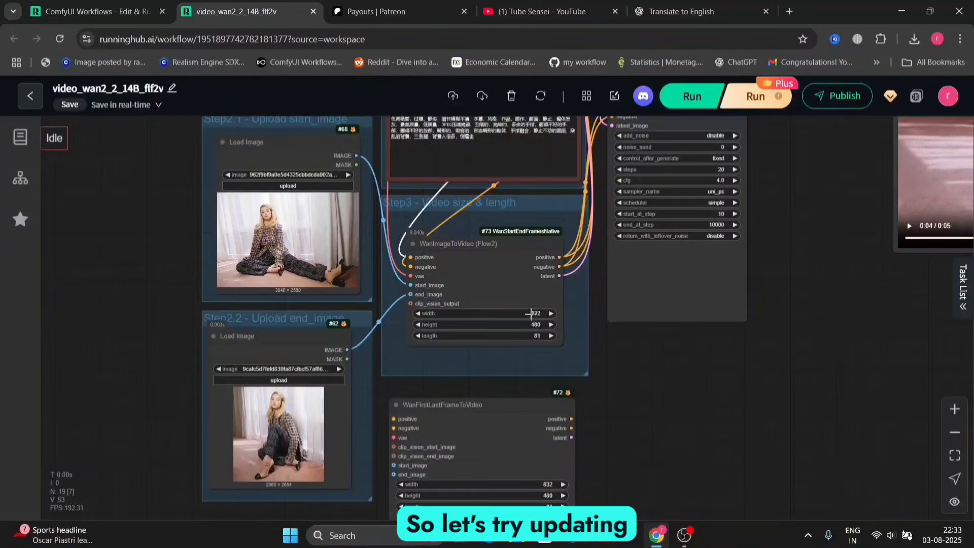
pyautogui.click(530, 314)
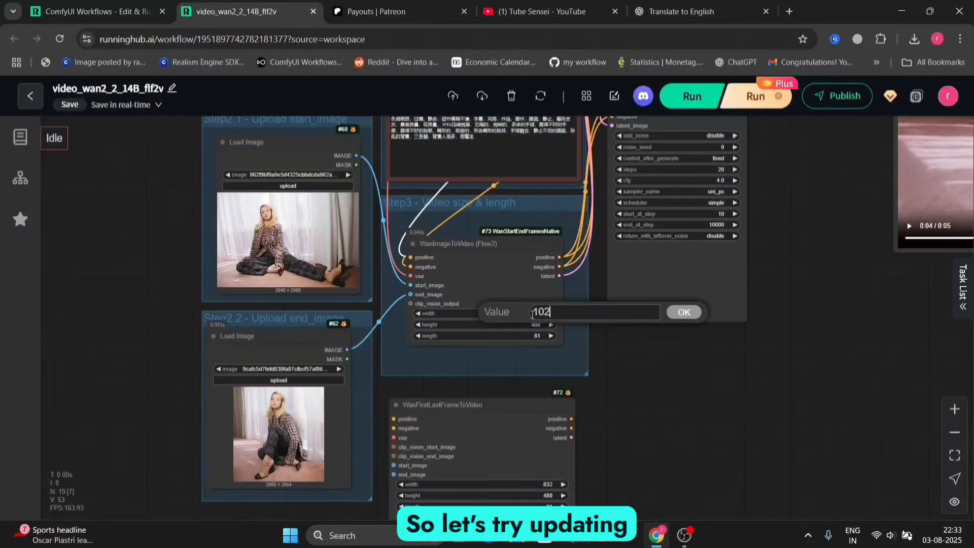
pyautogui.write('1024')
pyautogui.press('Return')
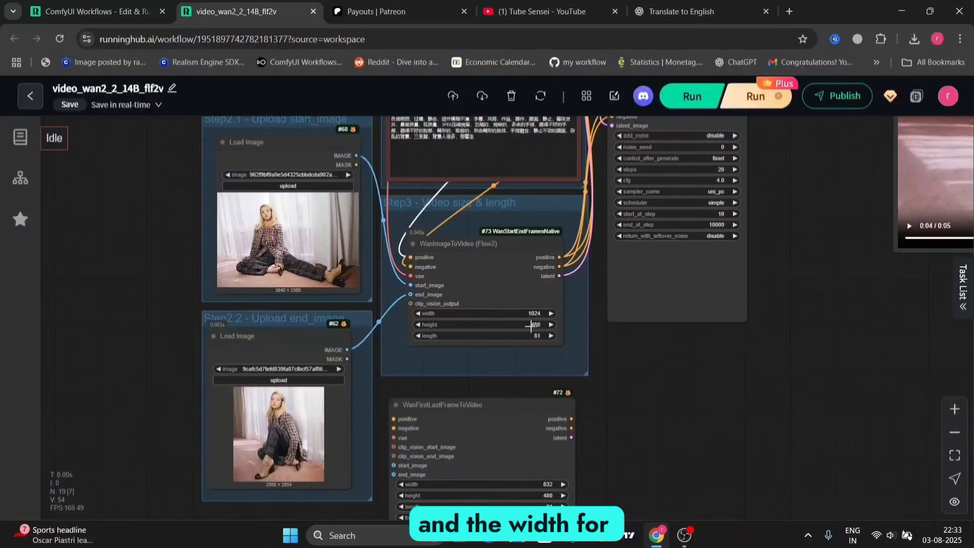
pyautogui.click(537, 323)
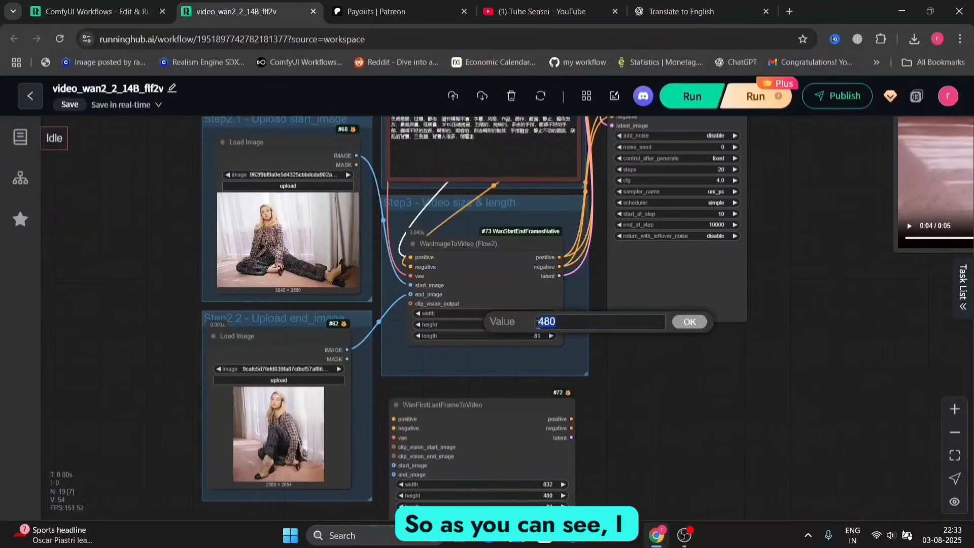
pyautogui.press('Return')
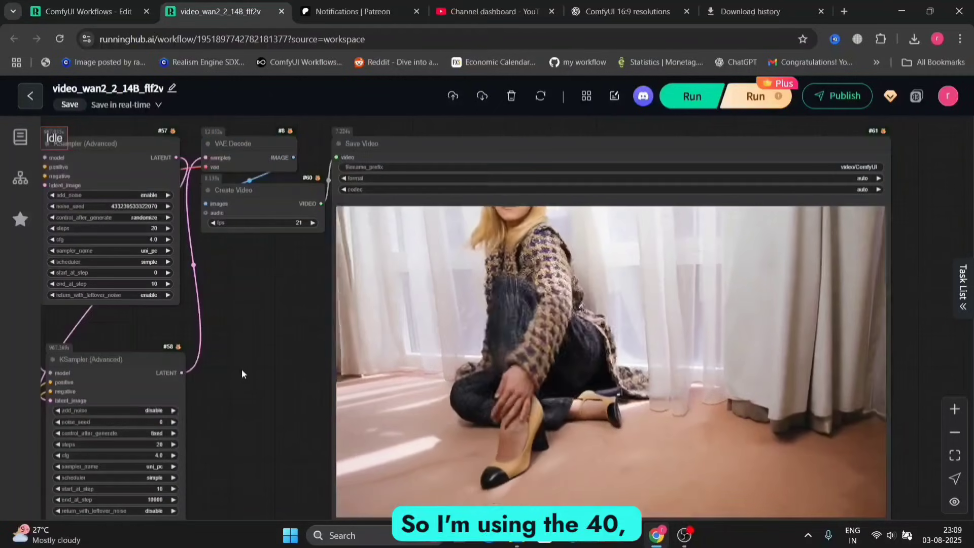
# - Return to the Save Video node and download the fashion clip from its ⋮ options menu
pyautogui.scroll(-2, 254, 335)
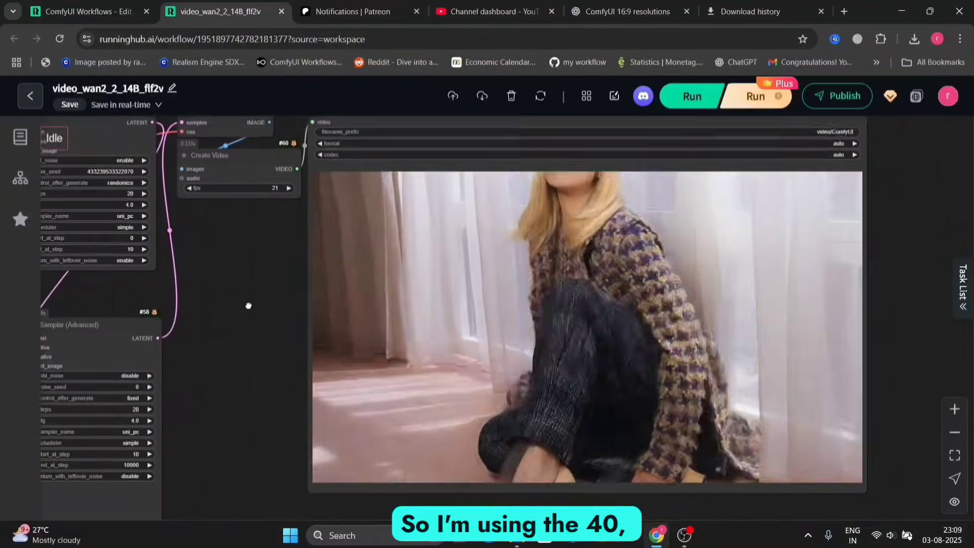
pyautogui.moveTo(248, 312); pyautogui.dragTo(604, 270)
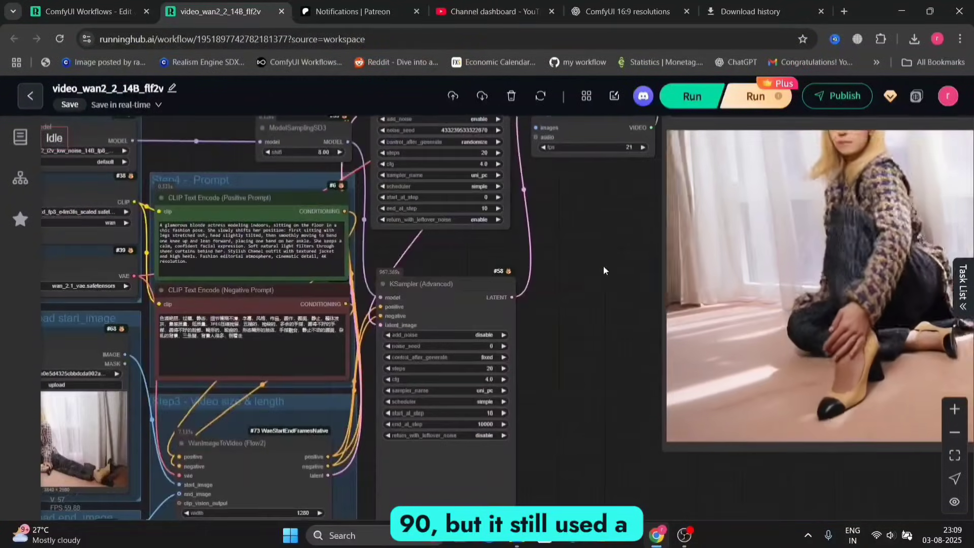
pyautogui.moveTo(334, 391); pyautogui.dragTo(545, 248)
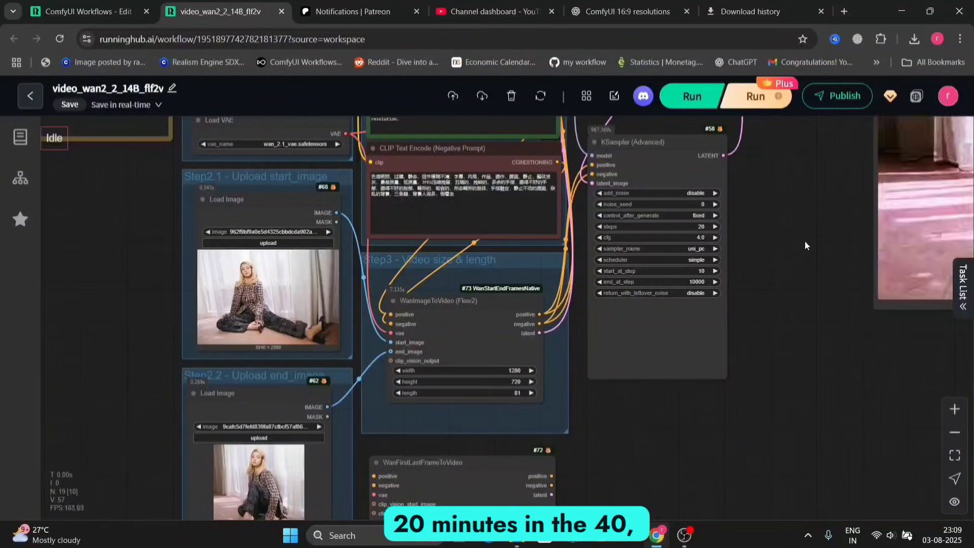
pyautogui.moveTo(802, 241); pyautogui.dragTo(245, 445)
pyautogui.rightClick(569, 357)
pyautogui.click(801, 303)
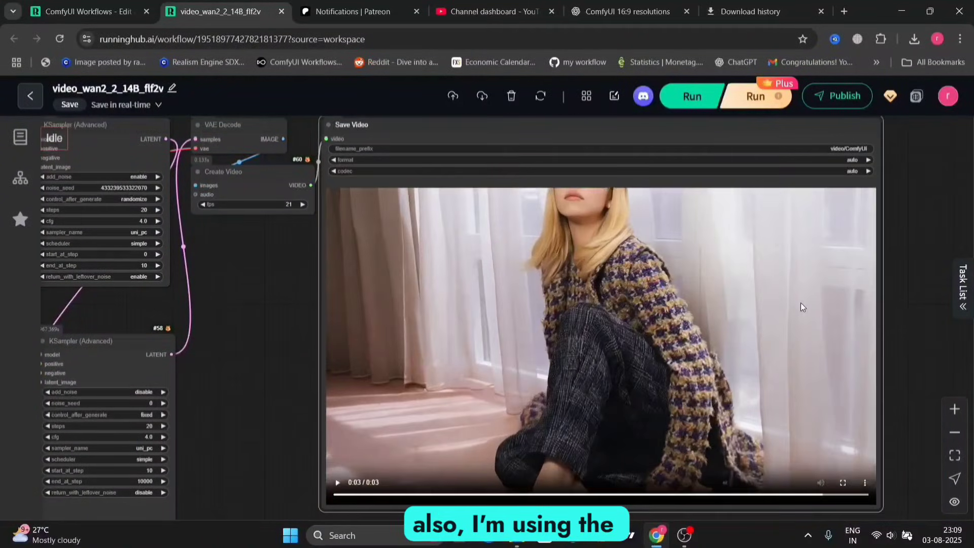
pyautogui.click(864, 485)
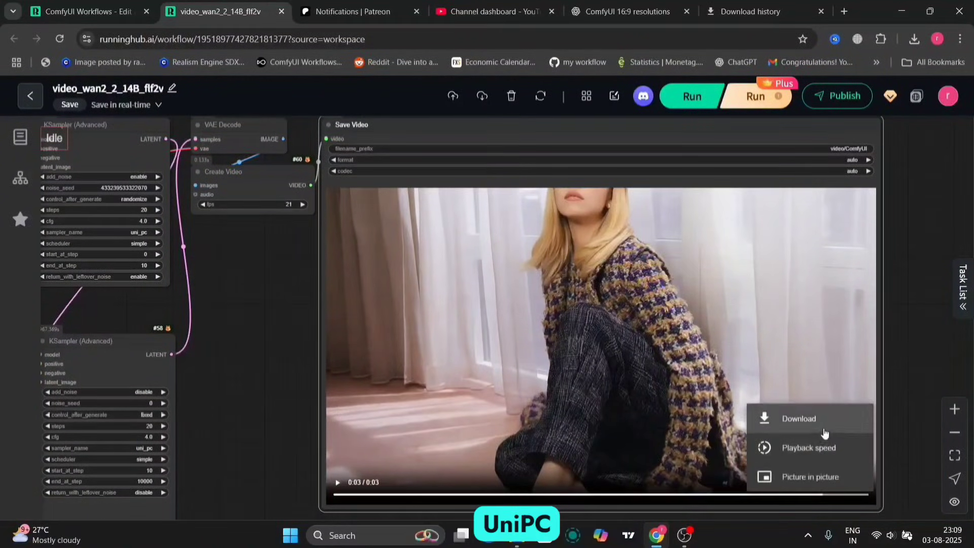
pyautogui.click(802, 419)
pyautogui.moveTo(281, 365); pyautogui.dragTo(744, 314)
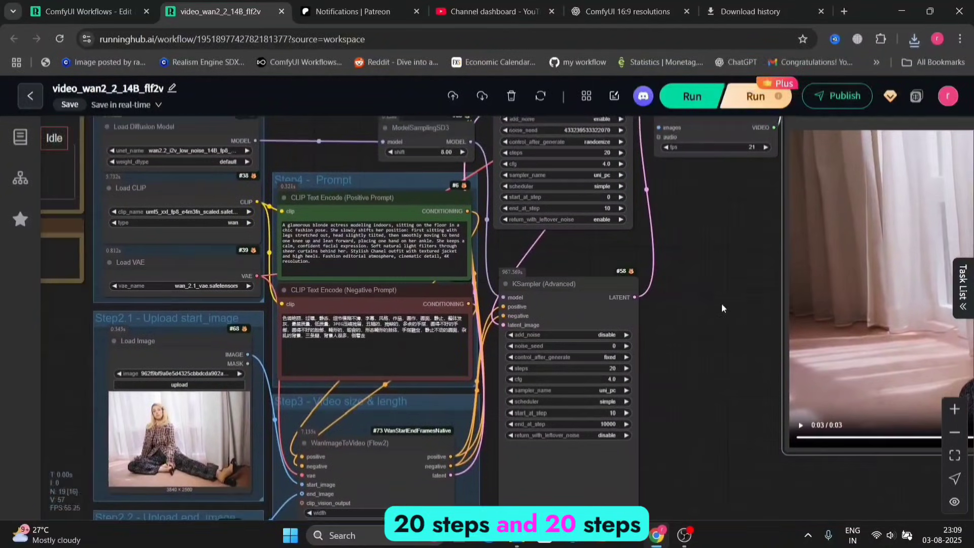
# - Pan across the model loaders, second sampler and size settings to the video preview
pyautogui.moveTo(685, 305); pyautogui.dragTo(832, 378)
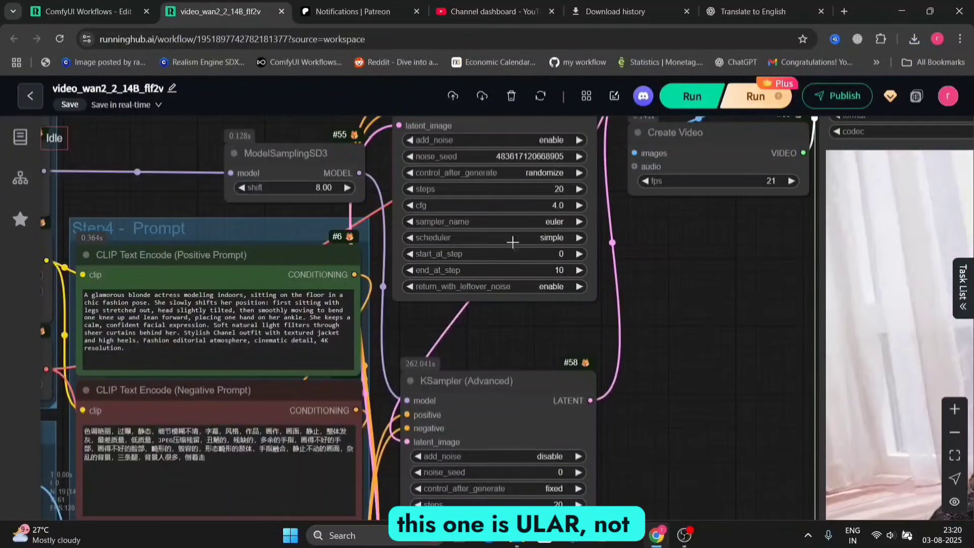
pyautogui.moveTo(578, 337); pyautogui.dragTo(675, 204)
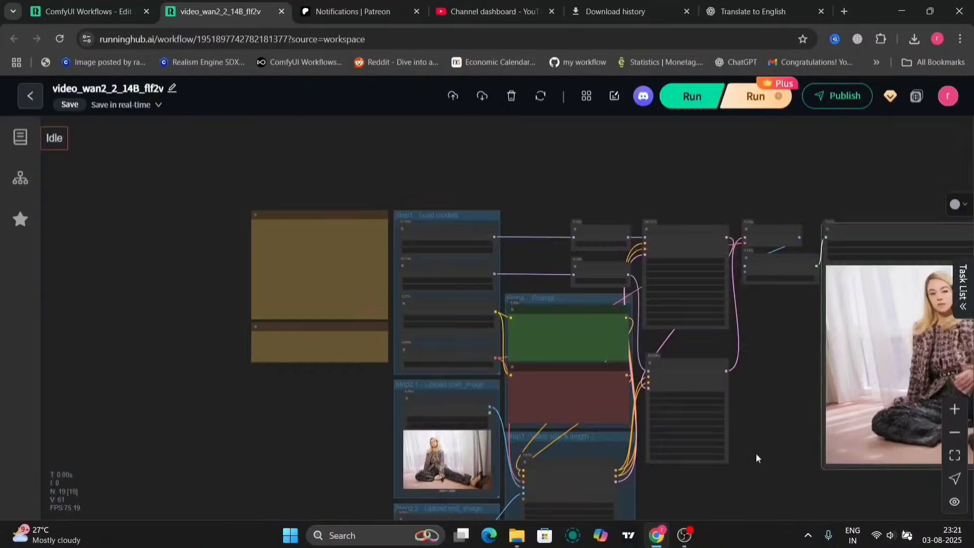
pyautogui.scroll(-9, 756, 452)
pyautogui.moveTo(756, 452); pyautogui.dragTo(269, 417)
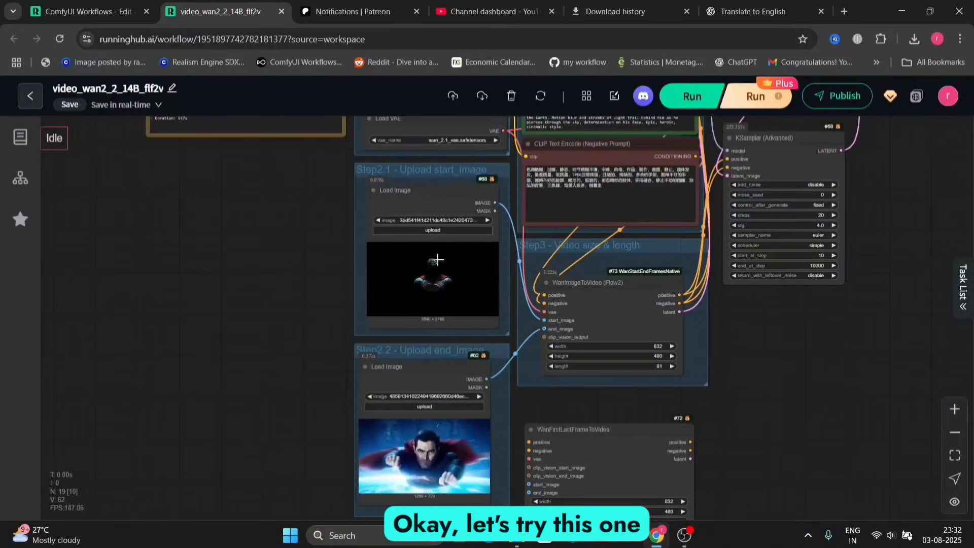
# - Zoom in on the dark start and flying Superman end images, then highlight the Superman prompt
pyautogui.scroll(5, 446, 266)
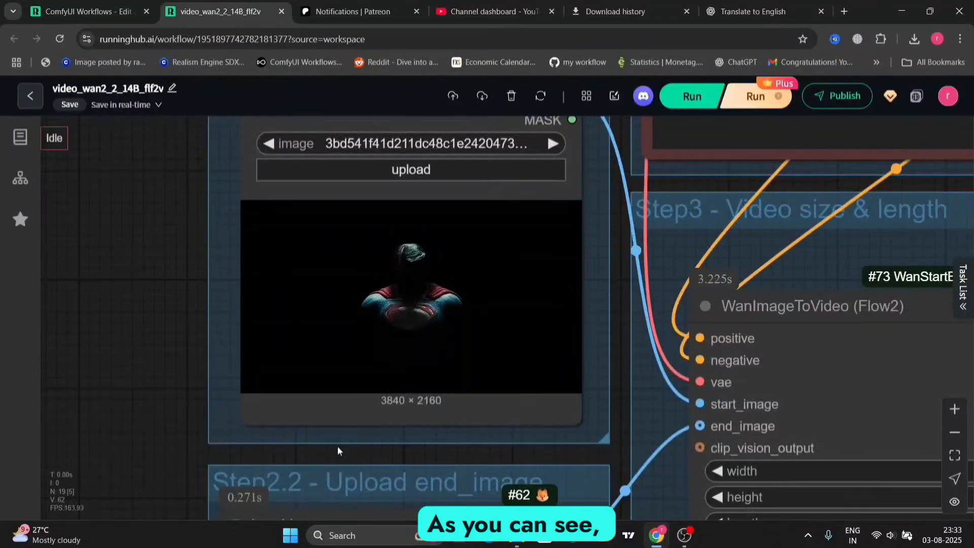
pyautogui.moveTo(332, 452); pyautogui.dragTo(326, 77)
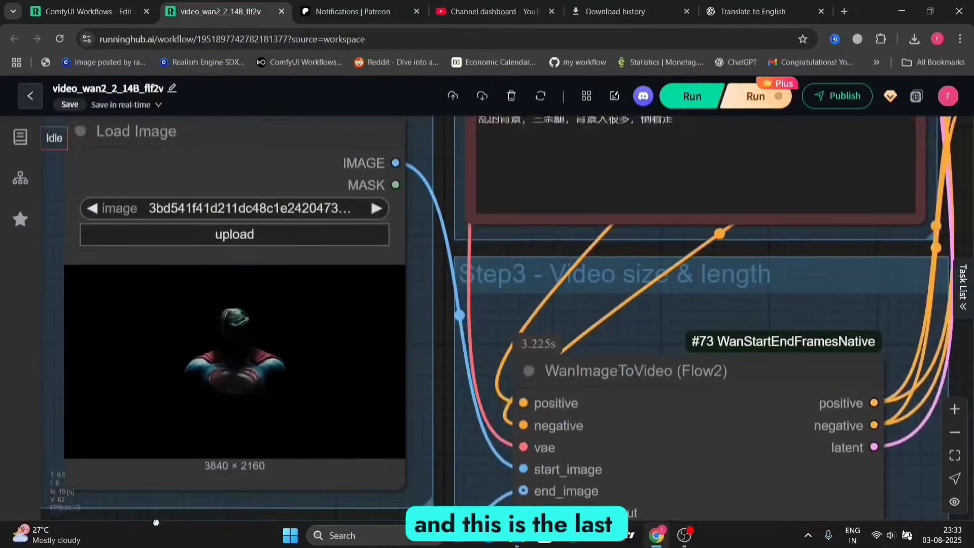
pyautogui.moveTo(620, 324); pyautogui.dragTo(620, 334)
pyautogui.scroll(5, 723, 257)
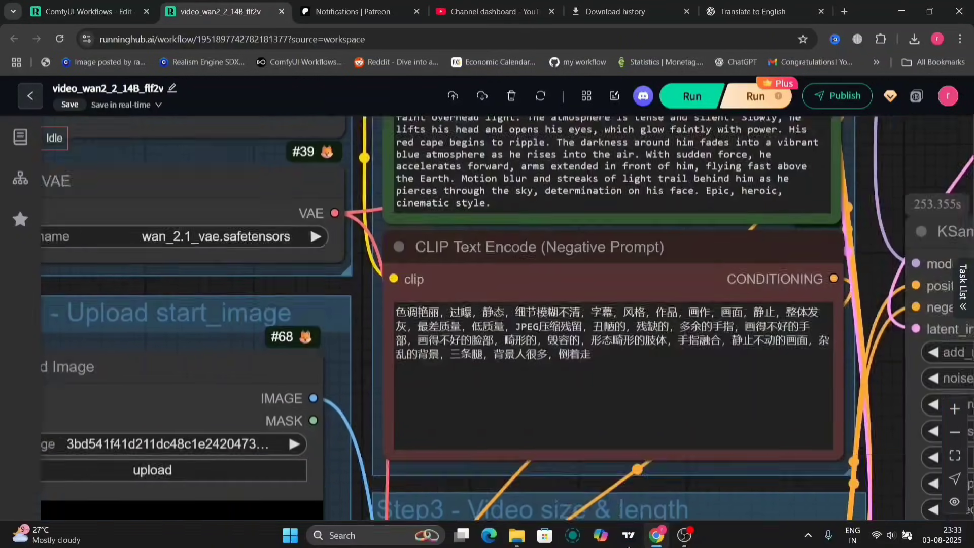
pyautogui.moveTo(391, 161); pyautogui.dragTo(522, 160)
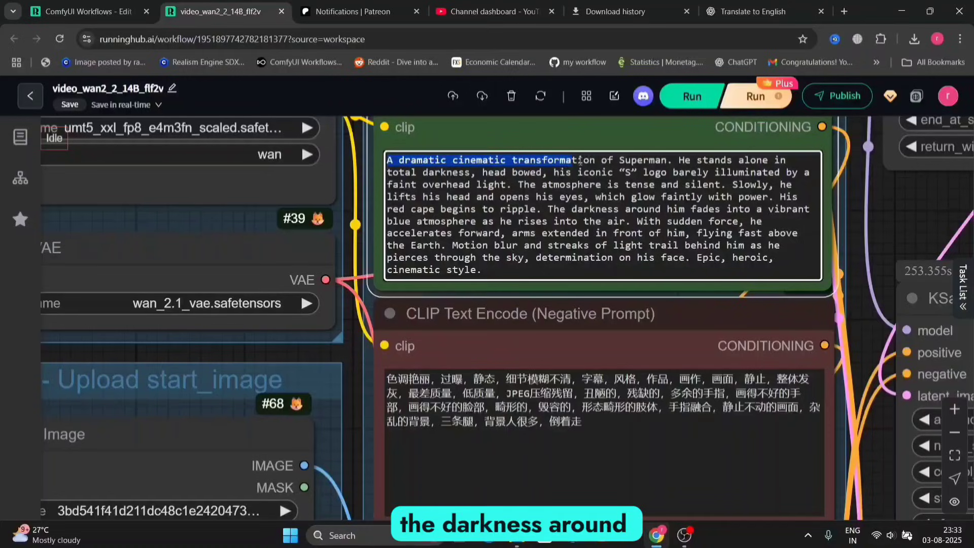
pyautogui.moveTo(580, 162); pyautogui.dragTo(731, 222)
pyautogui.moveTo(720, 263); pyautogui.dragTo(719, 266)
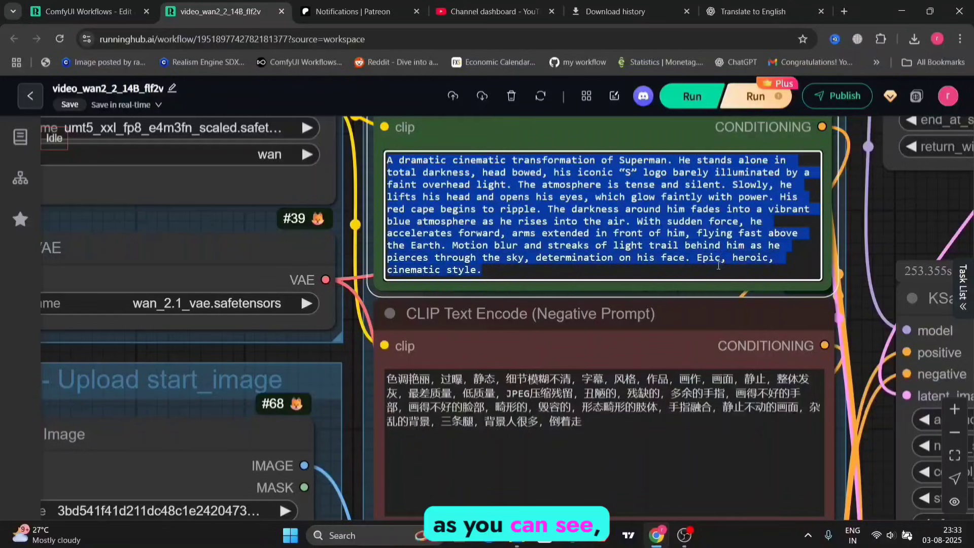
pyautogui.moveTo(902, 212); pyautogui.dragTo(544, 159)
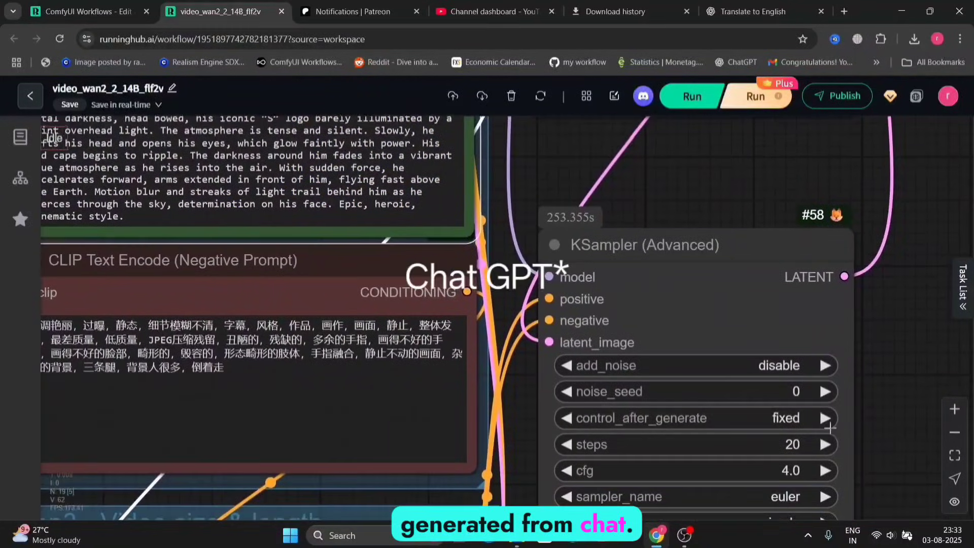
pyautogui.moveTo(873, 442); pyautogui.dragTo(830, 352)
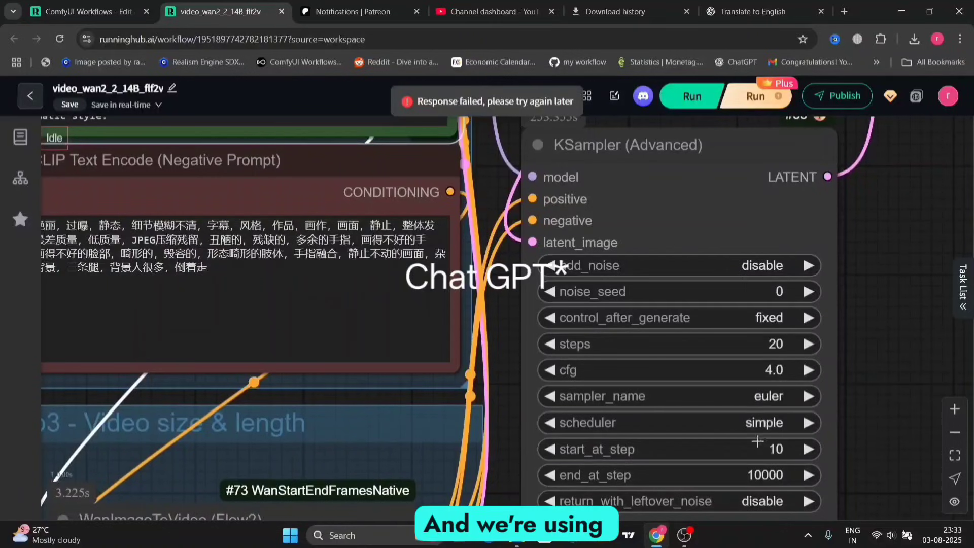
pyautogui.moveTo(899, 208); pyautogui.dragTo(888, 547)
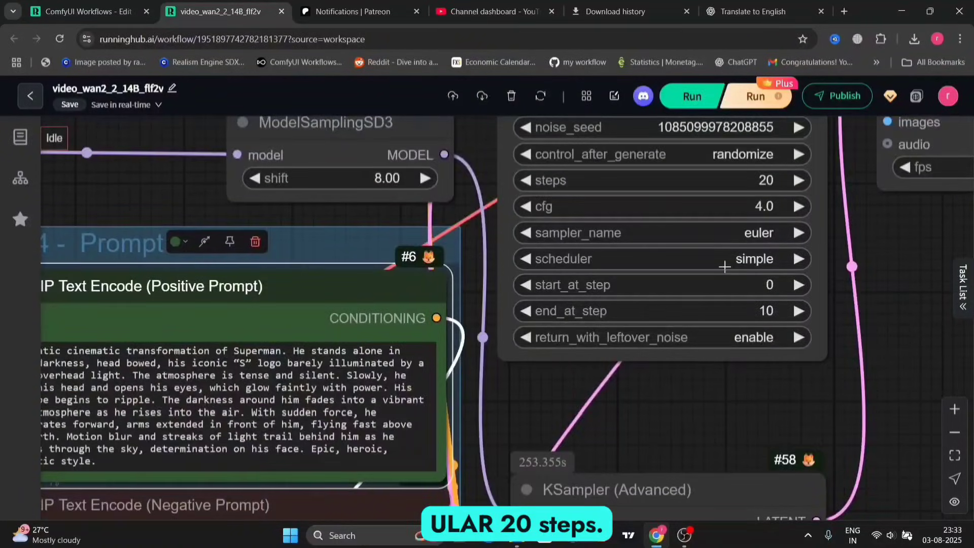
pyautogui.scroll(-6, 885, 373)
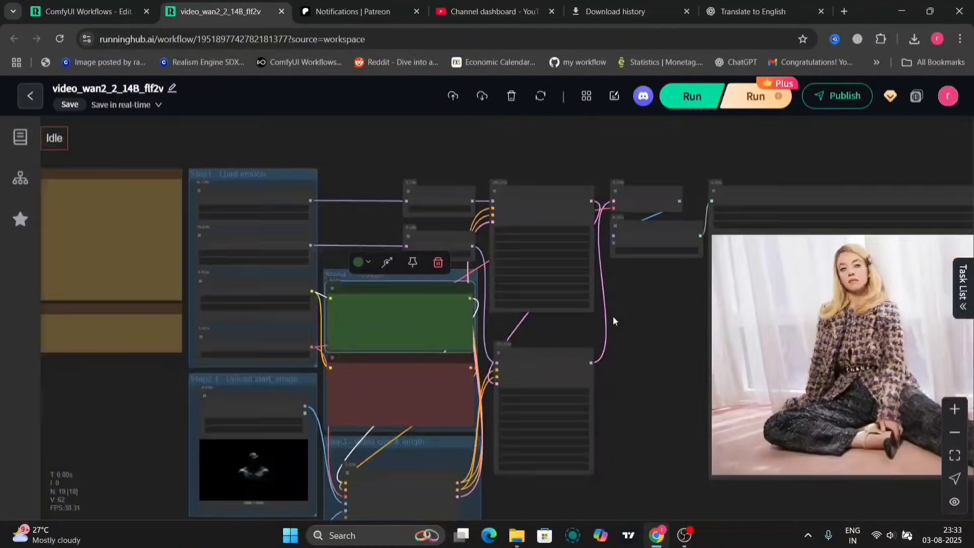
pyautogui.scroll(-1, 613, 320)
pyautogui.moveTo(613, 320); pyautogui.dragTo(477, 311)
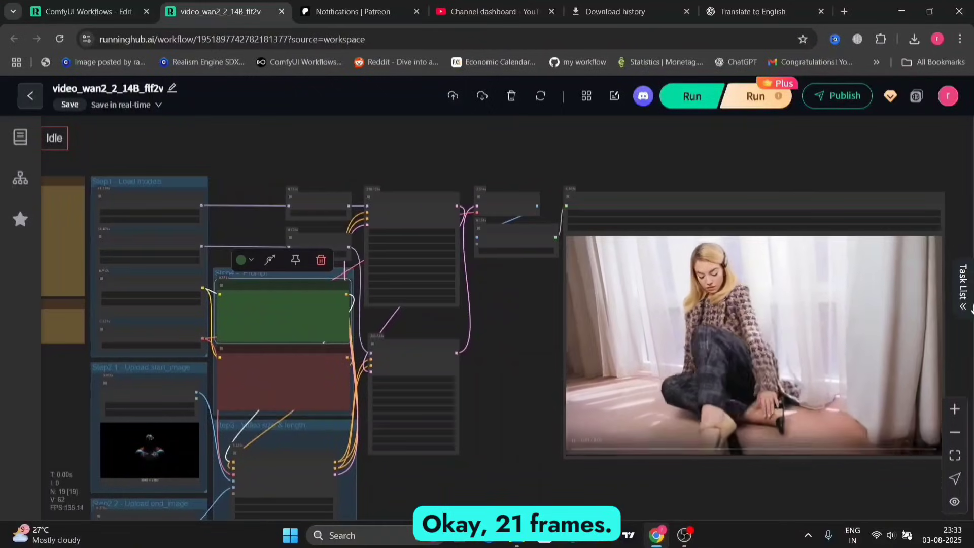
# - Play the finished Superman transition video full size from the task list
pyautogui.click(966, 299)
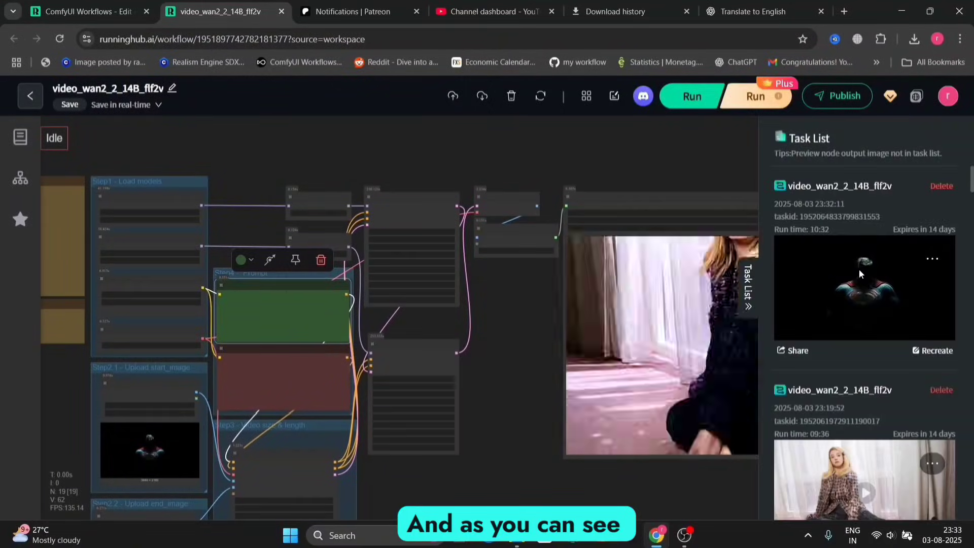
pyautogui.click(863, 284)
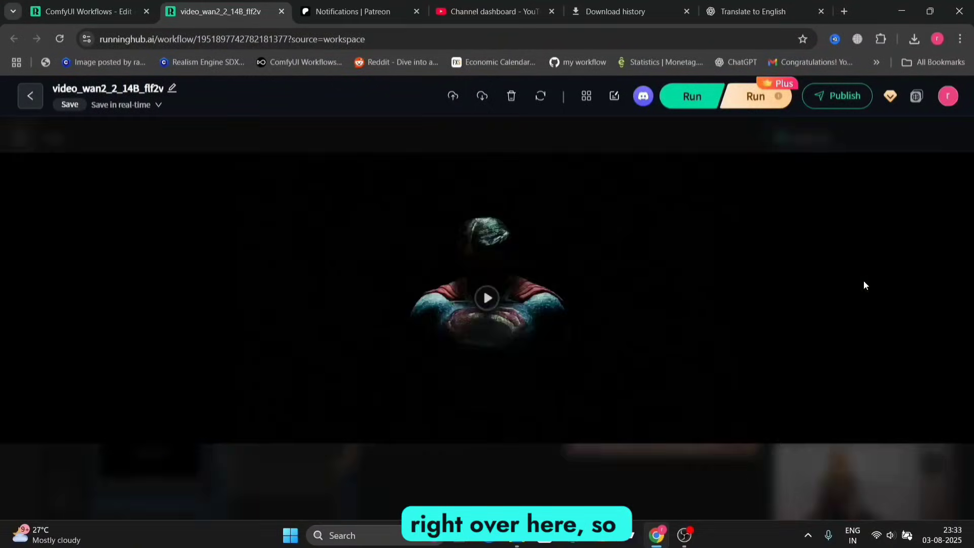
pyautogui.click(487, 298)
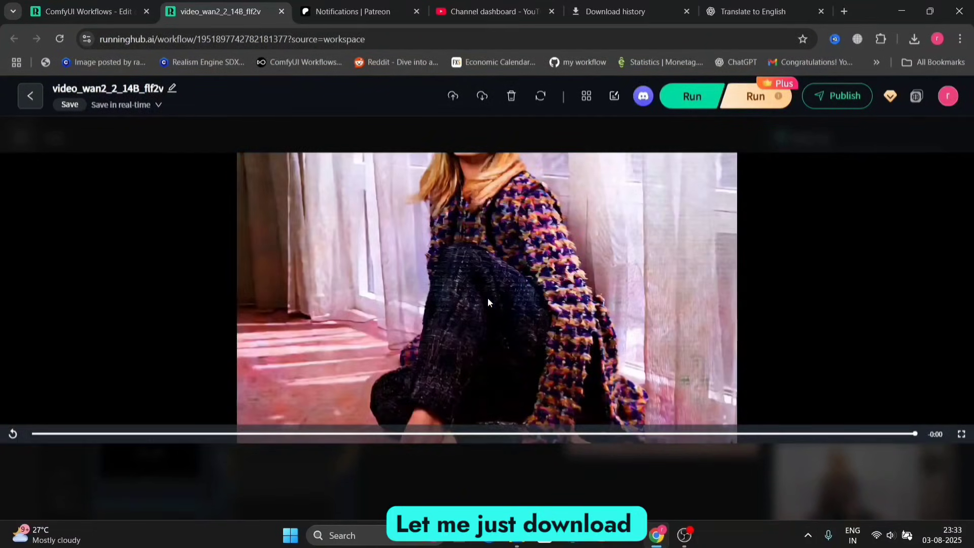
pyautogui.press('Escape')
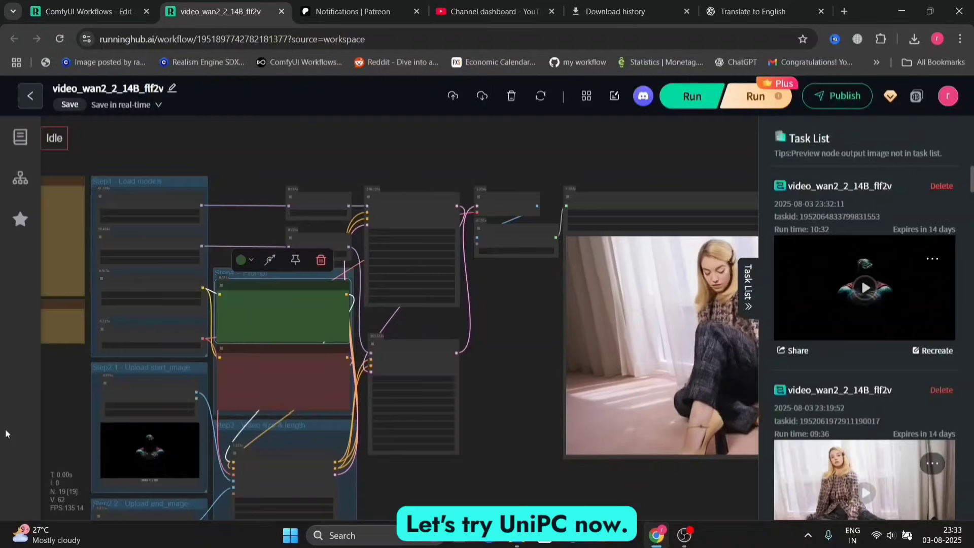
# - Download the Superman result video and collapse the task list
pyautogui.click(933, 261)
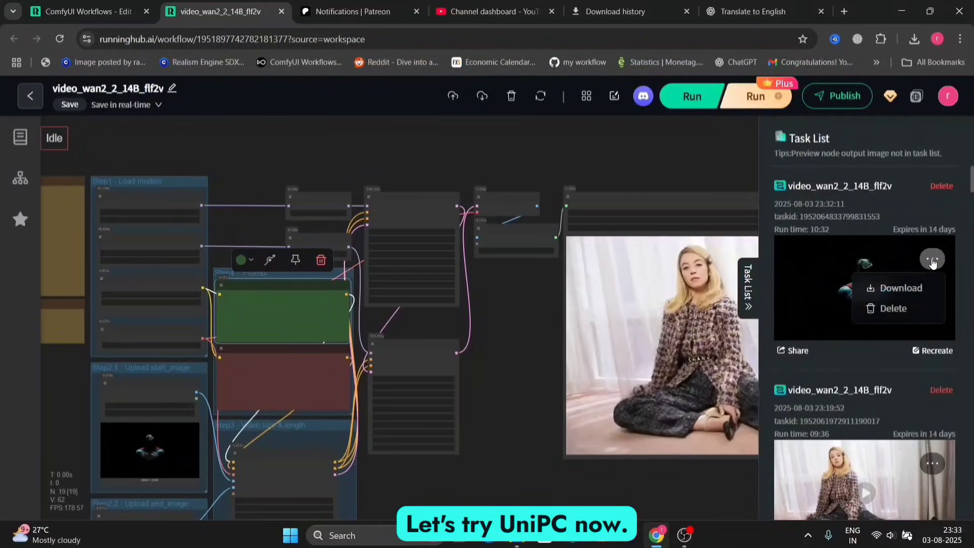
pyautogui.click(896, 287)
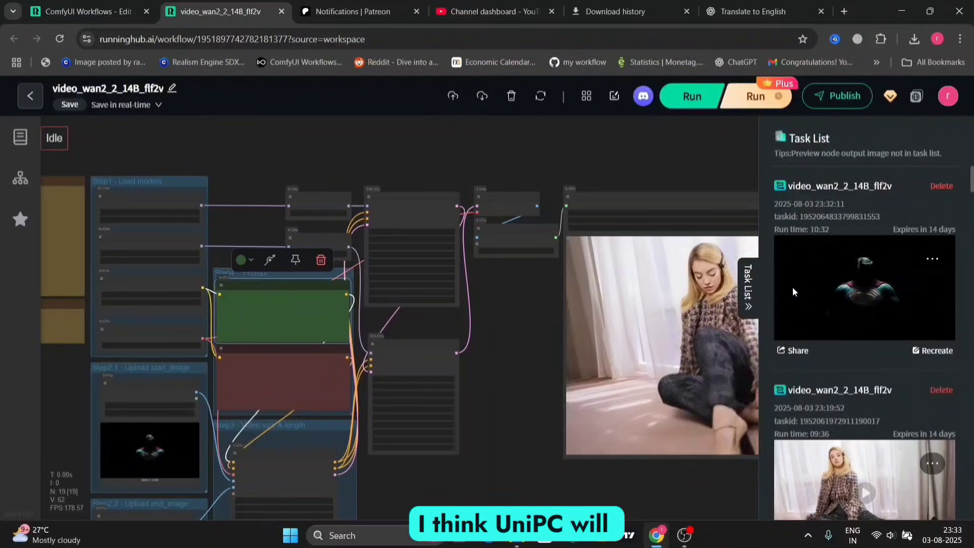
pyautogui.click(748, 286)
pyautogui.moveTo(514, 382); pyautogui.dragTo(875, 263)
# - Switch both KSampler (Advanced) nodes, #57 and #58, from euler to uni_pc, keeping 20 steps
pyautogui.scroll(6, 937, 179)
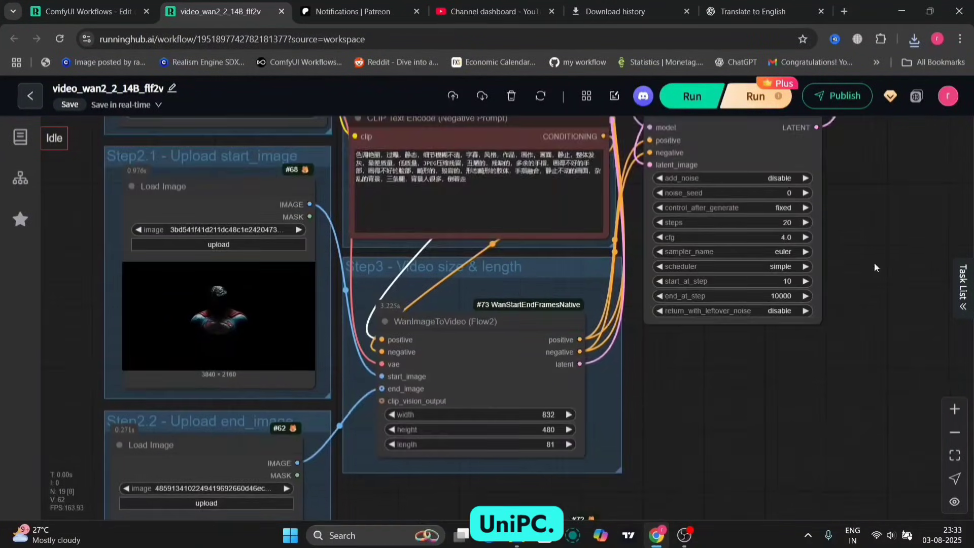
pyautogui.click(786, 253)
pyautogui.scroll(-5, 835, 453)
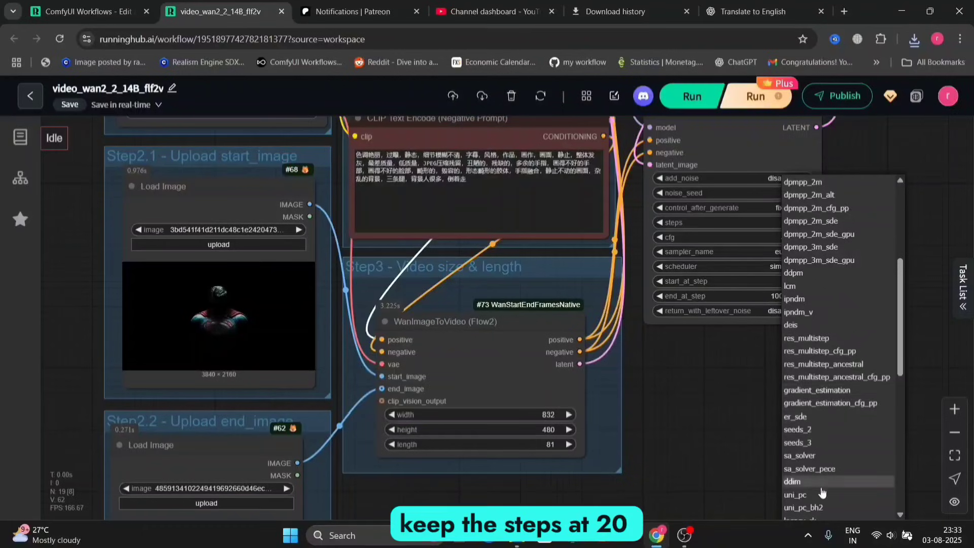
pyautogui.press('Escape')
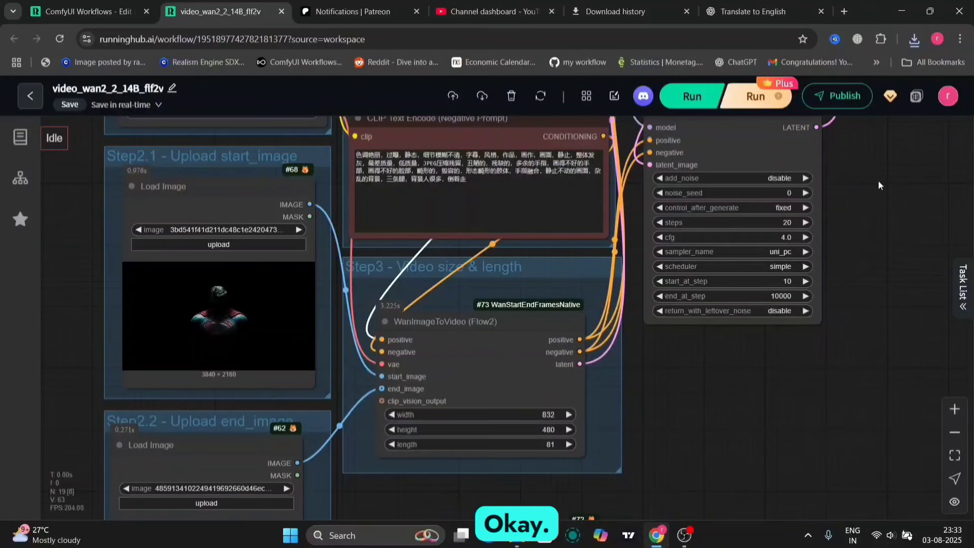
pyautogui.scroll(8, 878, 180)
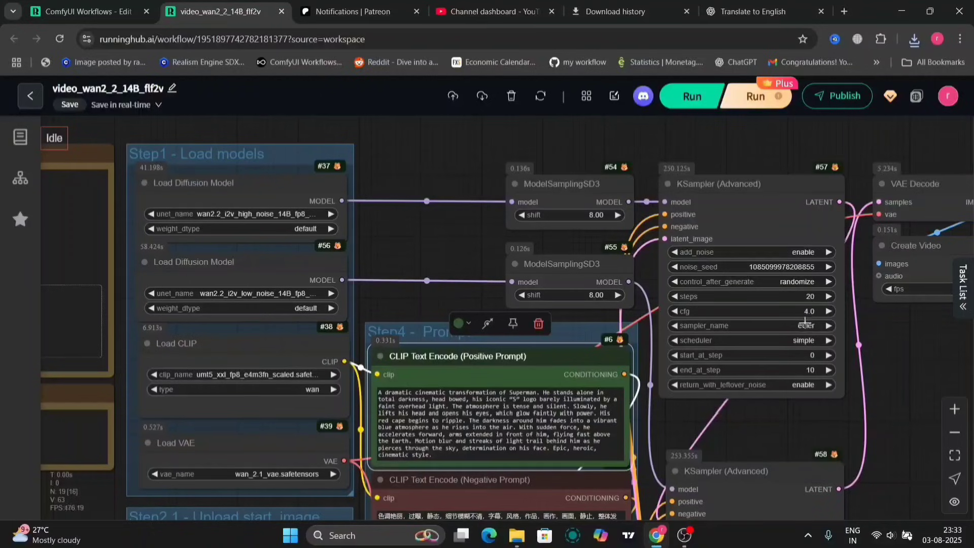
pyautogui.click(803, 329)
pyautogui.scroll(-10, 841, 437)
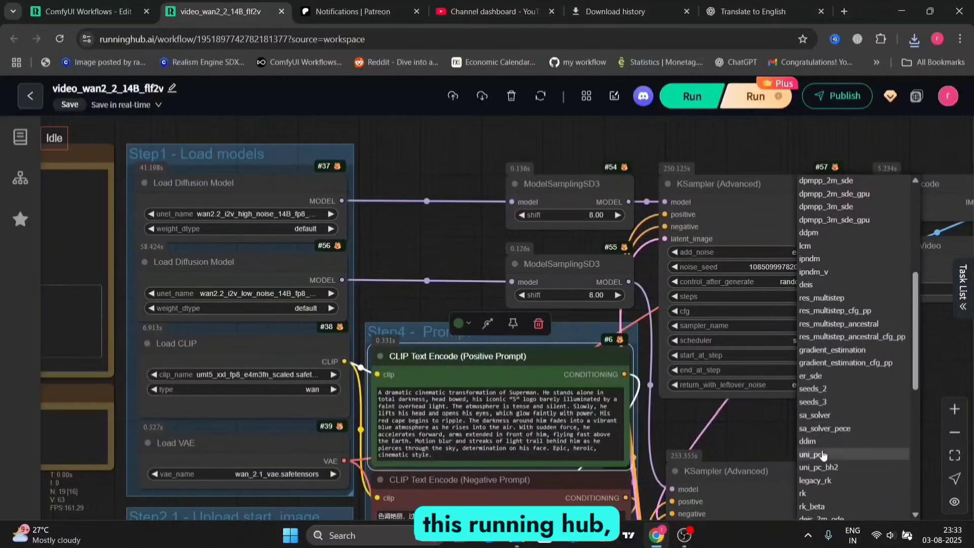
pyautogui.press('Escape')
pyautogui.click(871, 435)
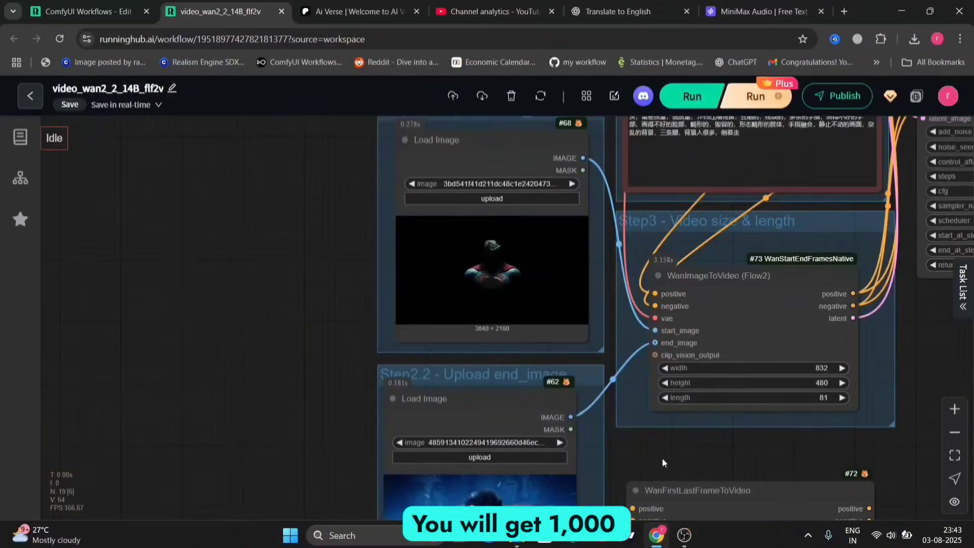
pyautogui.moveTo(703, 461); pyautogui.dragTo(431, 488)
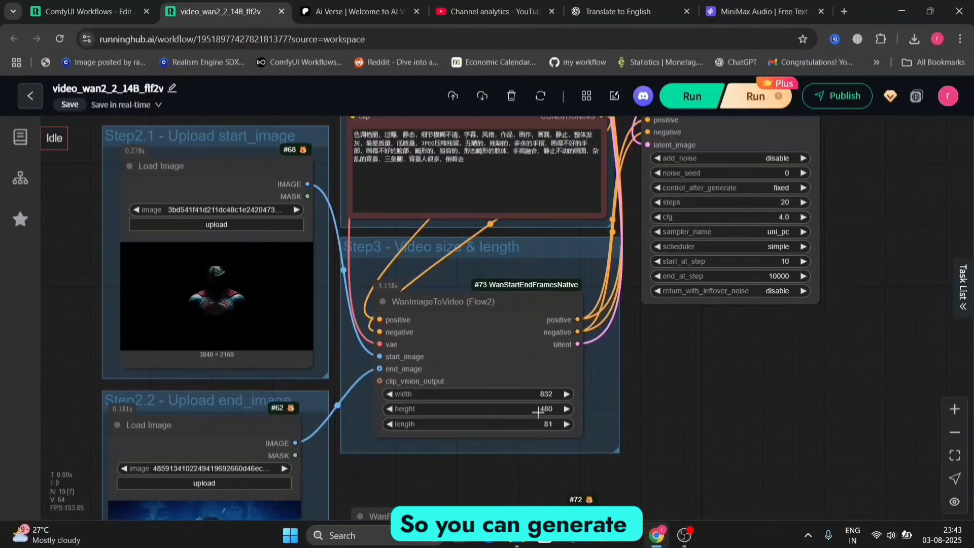
pyautogui.scroll(3, 696, 326)
pyautogui.hscroll(2, 697, 326)
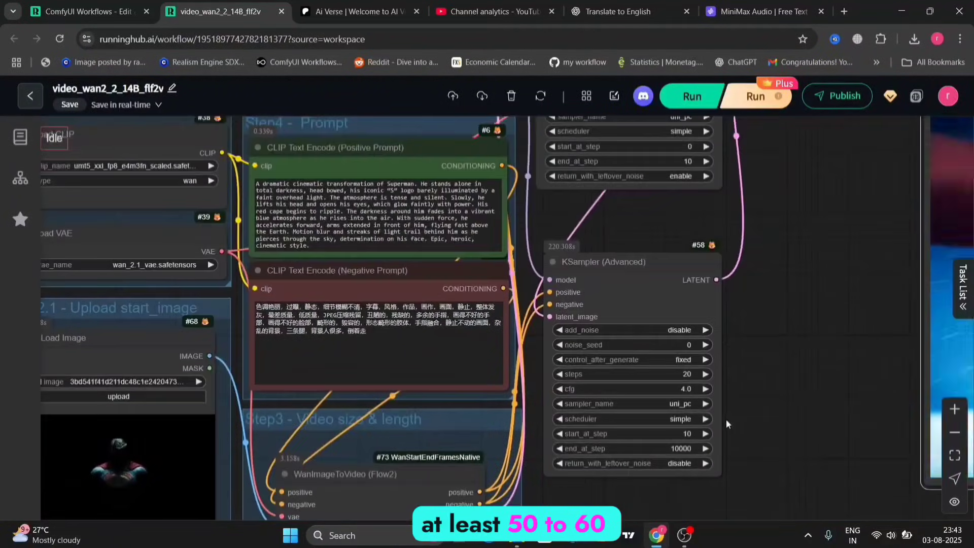
pyautogui.moveTo(784, 273); pyautogui.dragTo(821, 454)
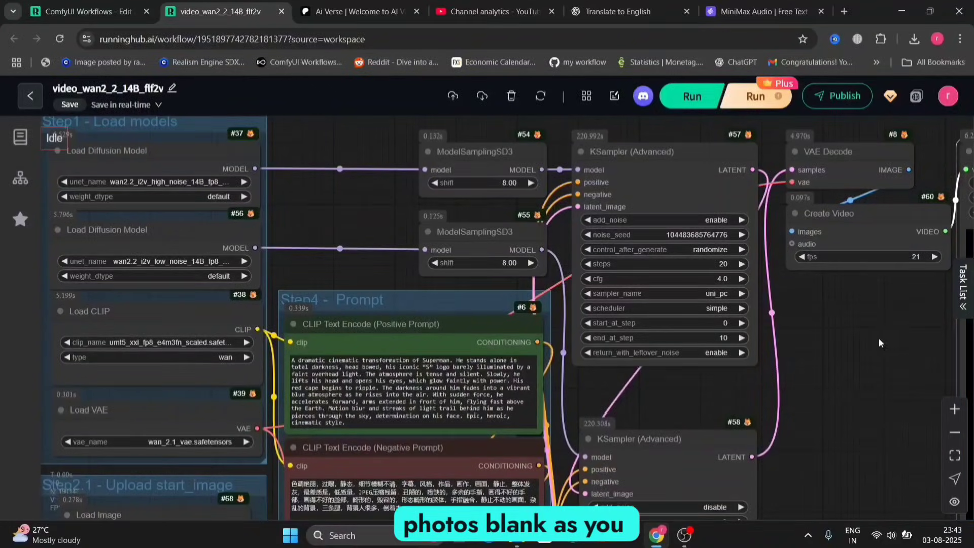
pyautogui.scroll(-3, 889, 376)
pyautogui.moveTo(889, 376); pyautogui.dragTo(403, 307)
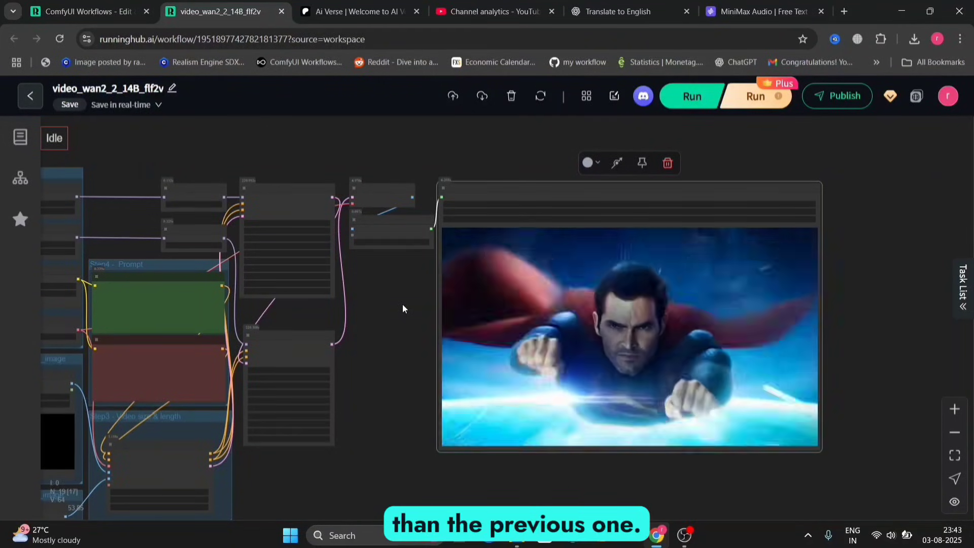
# - Download the uni_pc Superman clip as ComfyUI_00001_yxdmc_1754244714.mp4 from the video player menu
pyautogui.moveTo(544, 370)
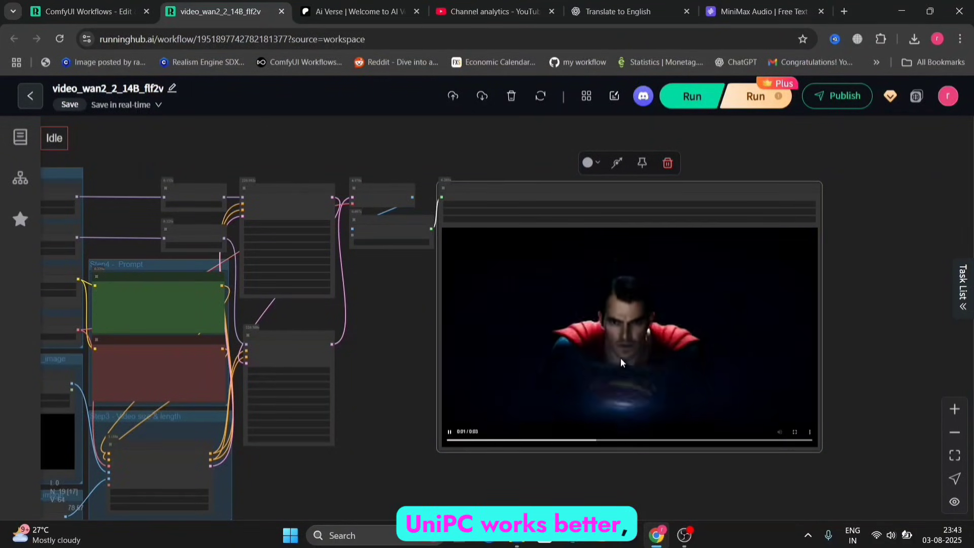
pyautogui.click(811, 431)
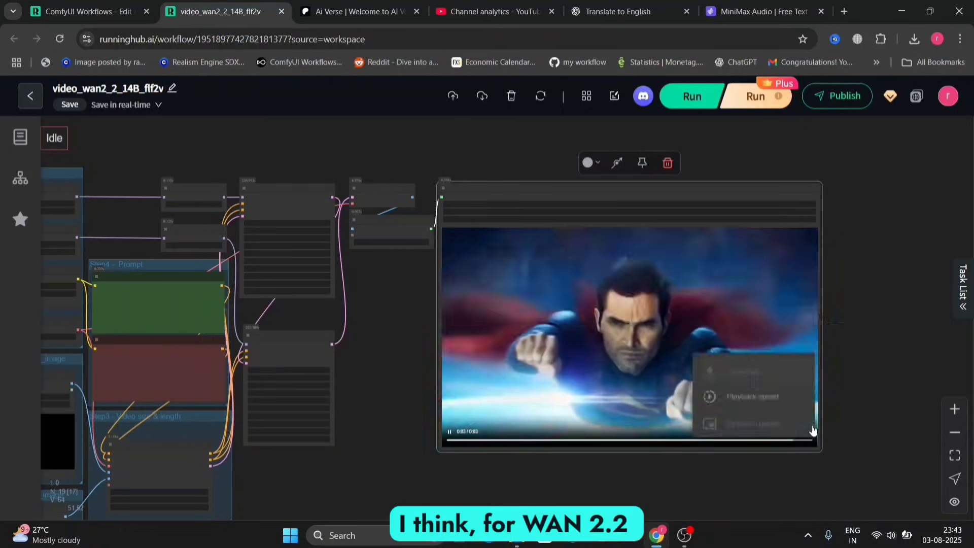
pyautogui.click(762, 370)
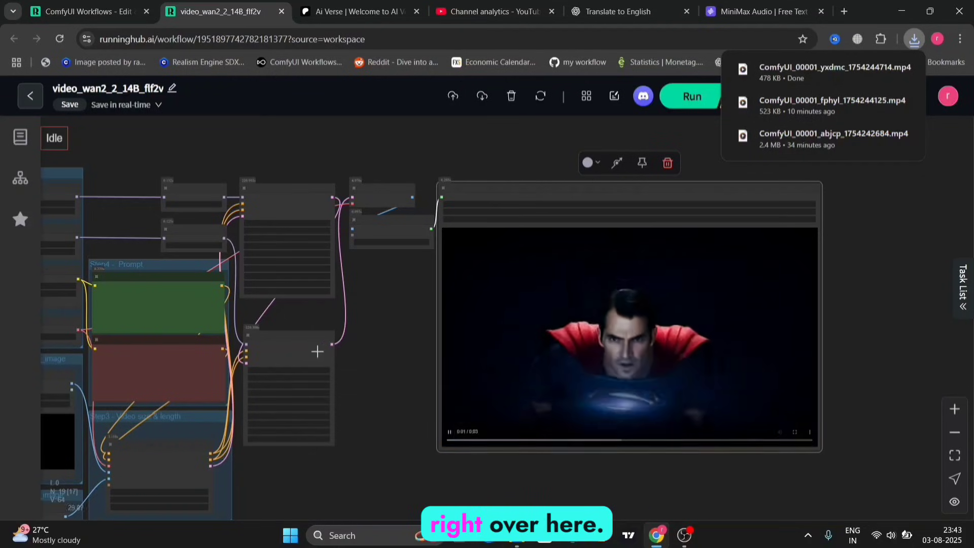
# - Export the current Superman workflow as a file
pyautogui.moveTo(377, 352); pyautogui.dragTo(408, 335)
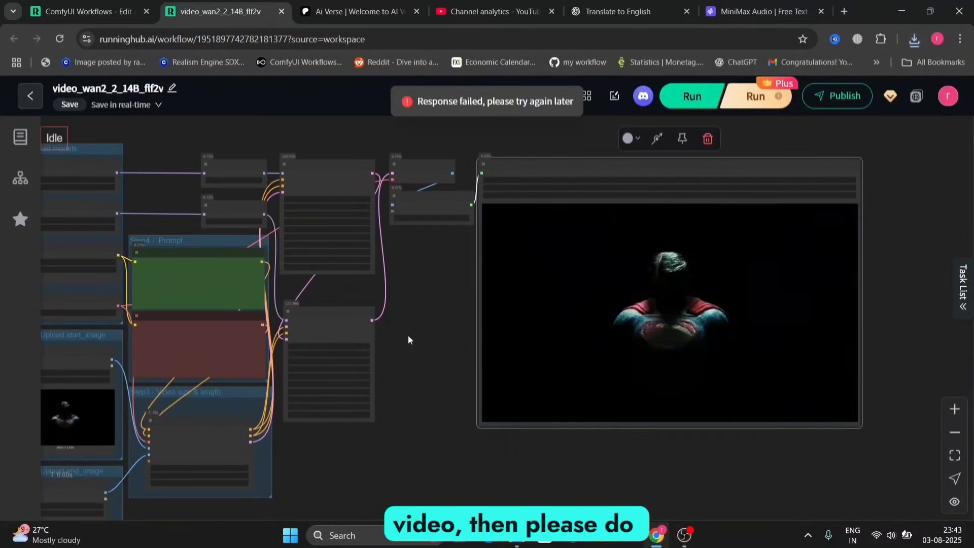
pyautogui.moveTo(482, 96)
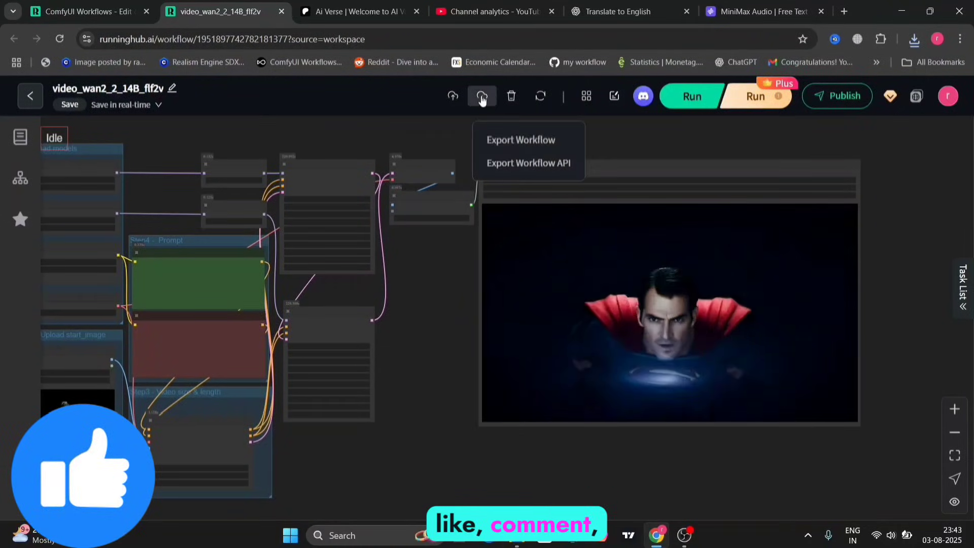
pyautogui.click(501, 144)
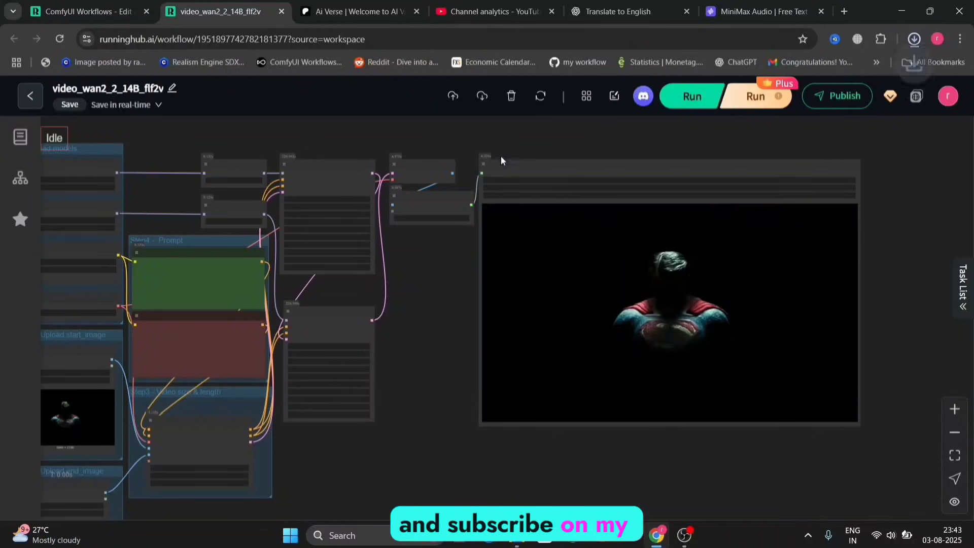